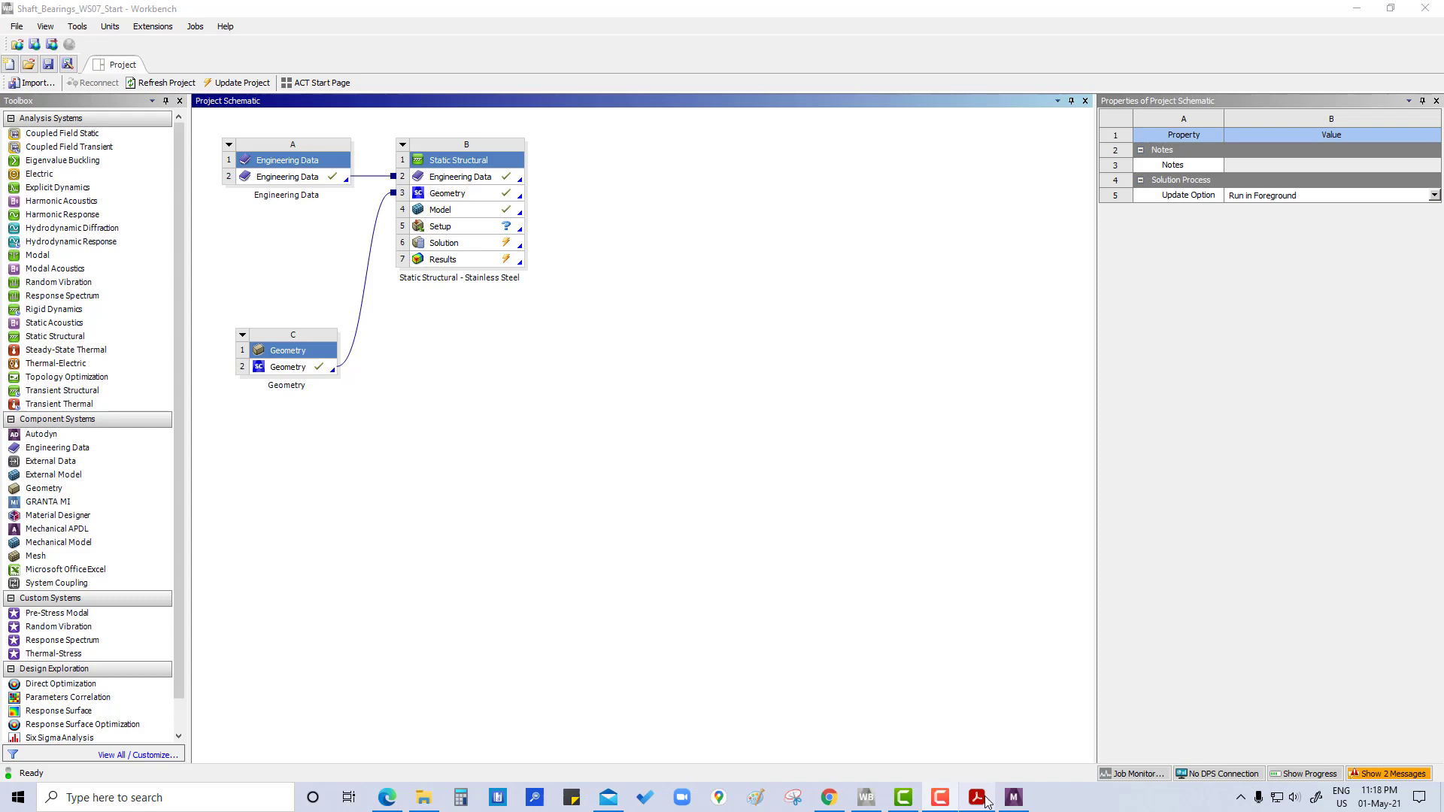
Bring the Mechanical window with the meshed shaft-and-bearings model (5.0 mm elements) to the front
left_click(1007, 800)
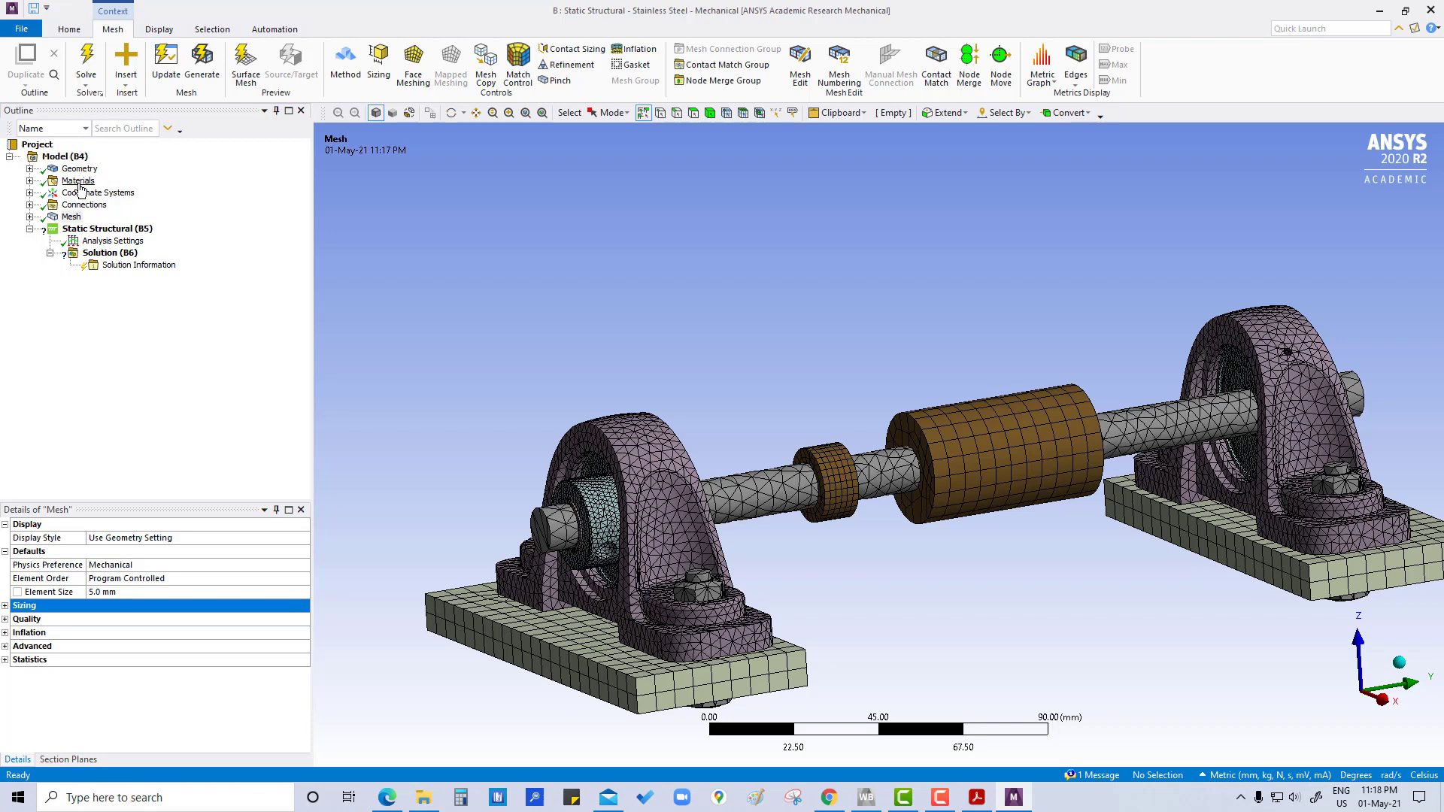
left_click(30, 193)
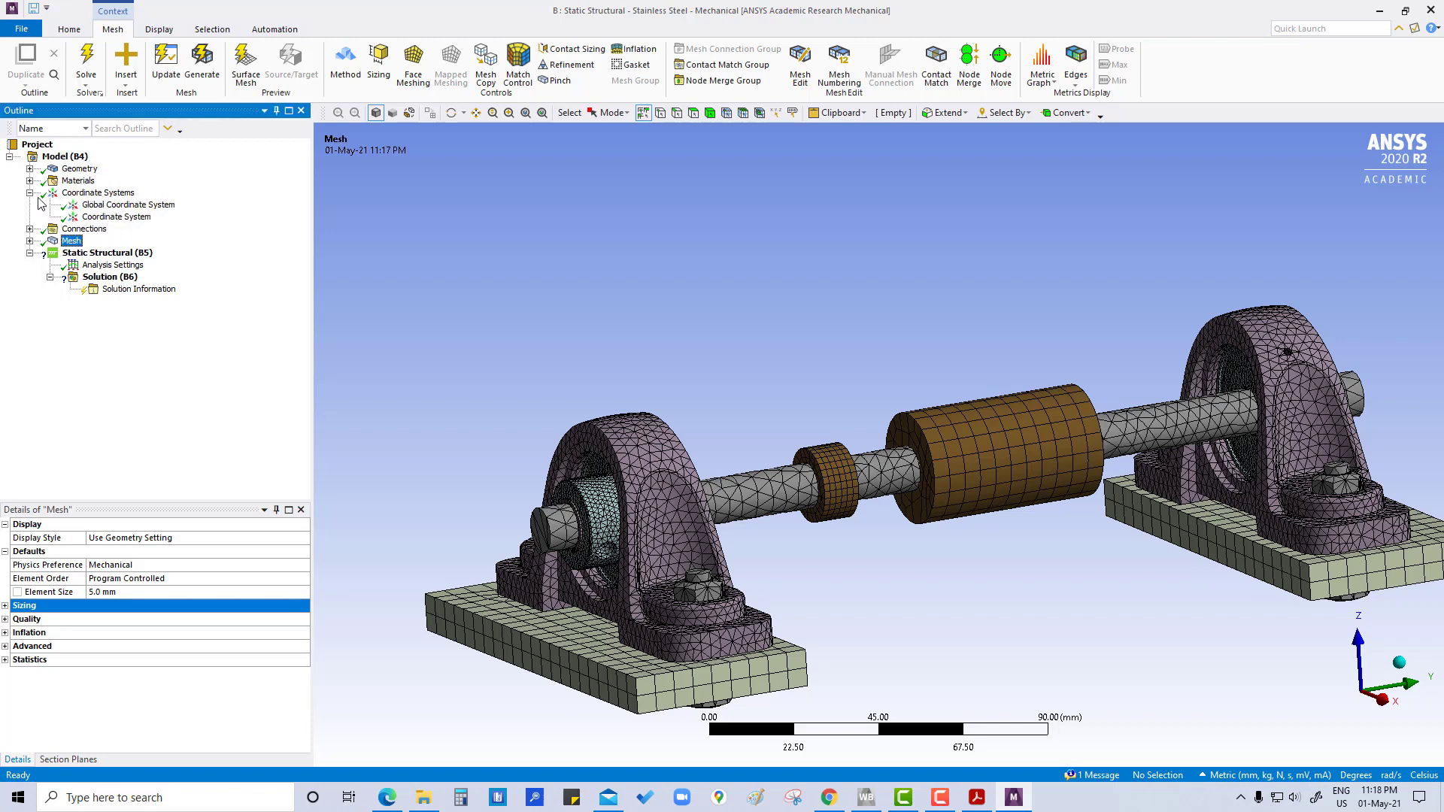
left_click(30, 193)
left_click(30, 205)
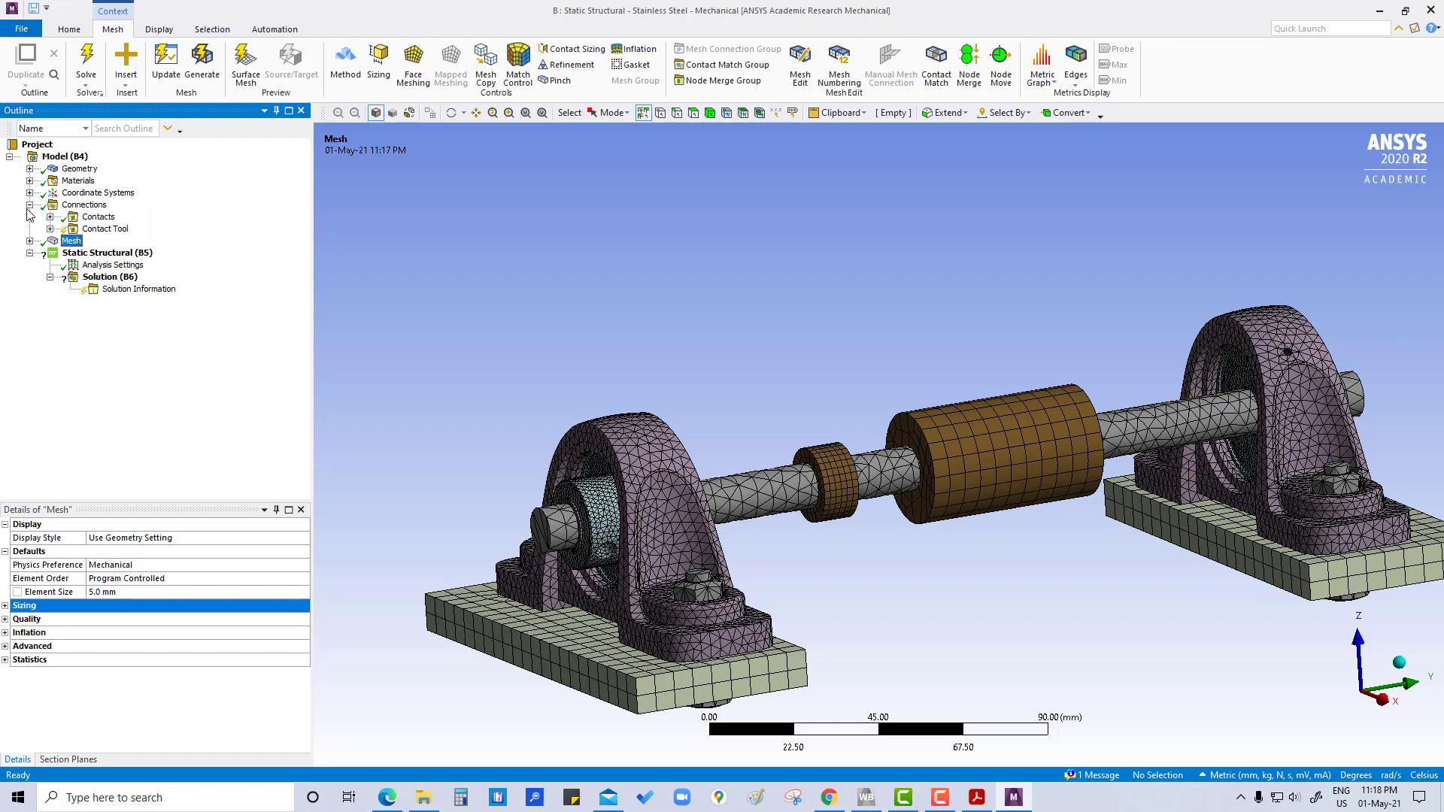
left_click(30, 205)
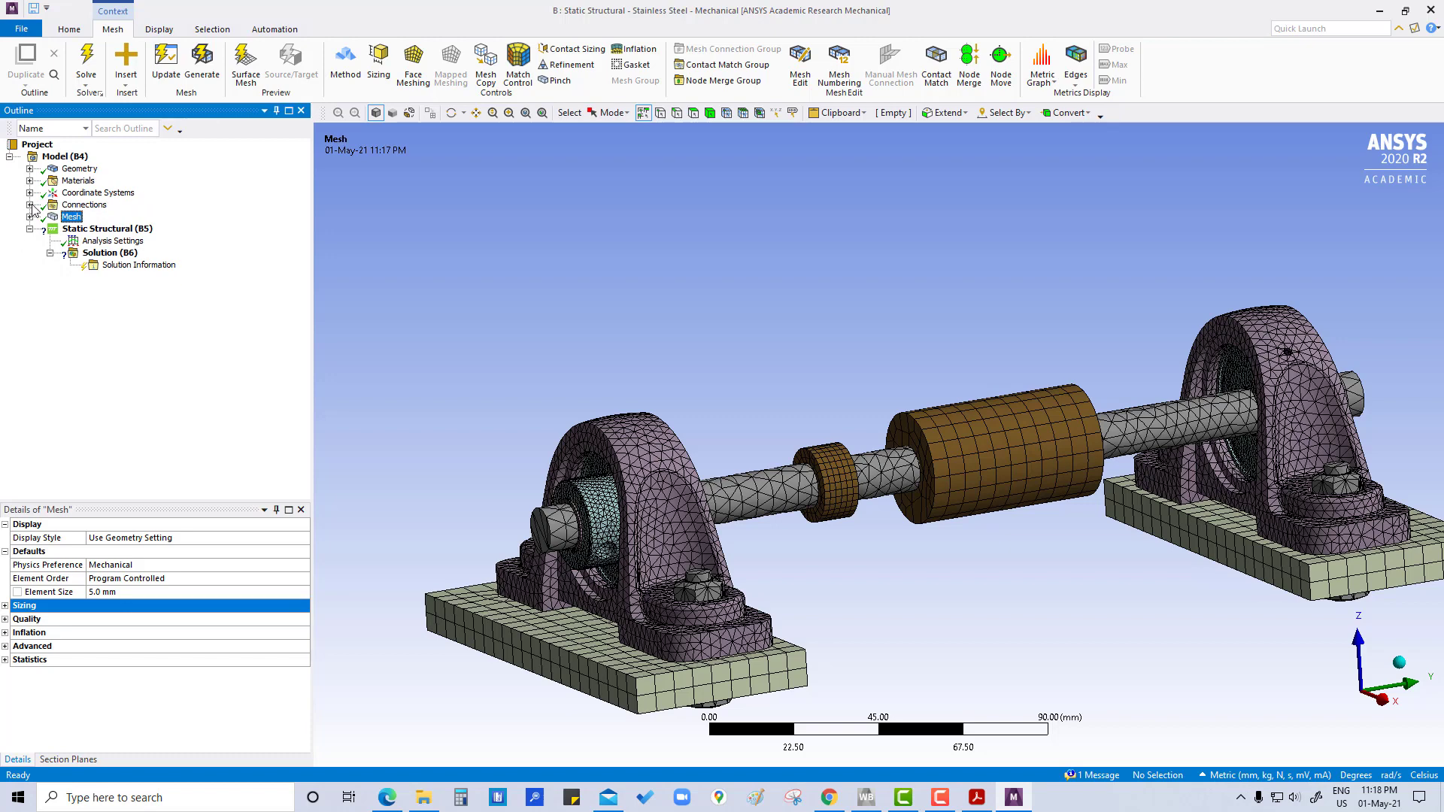
left_click(30, 217)
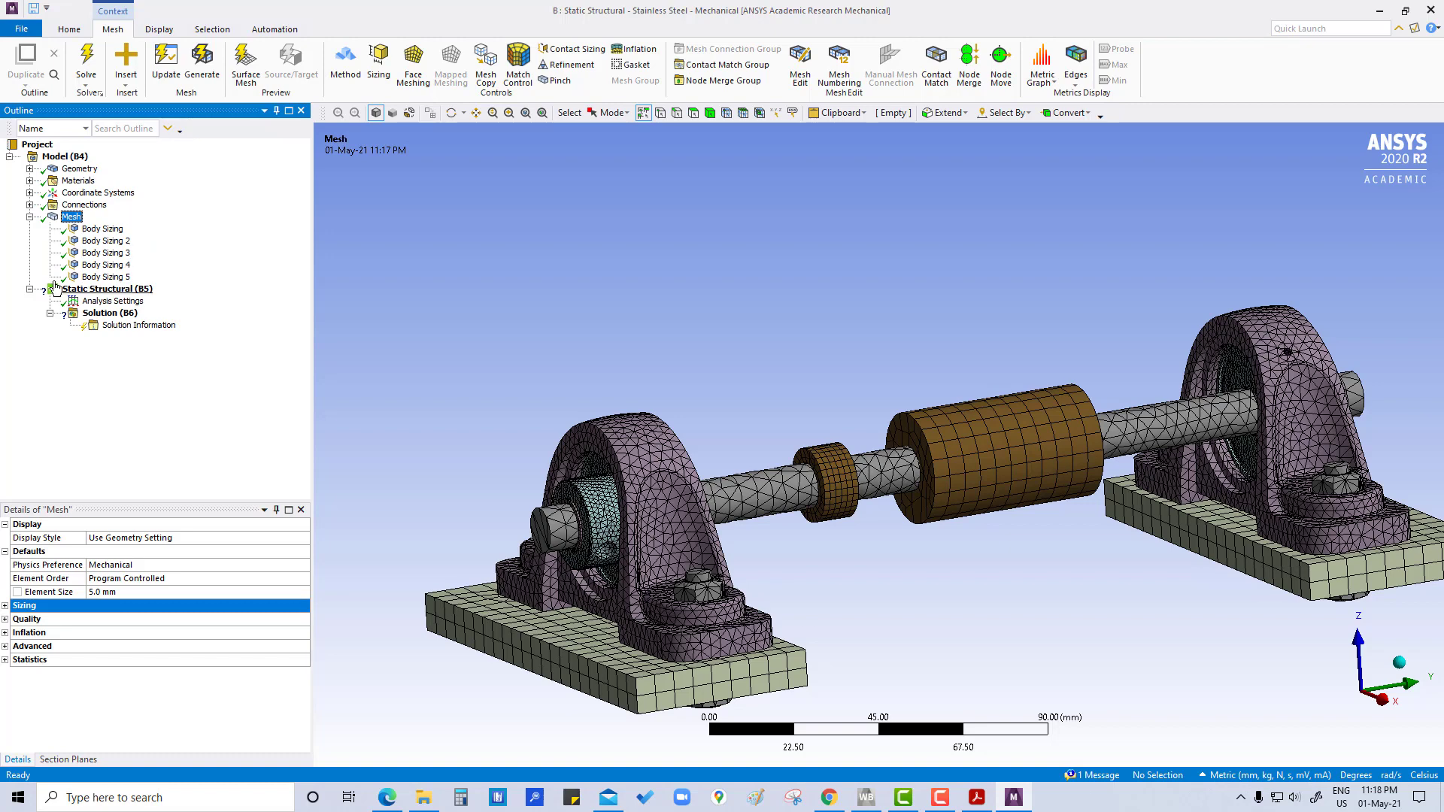
left_click(30, 218)
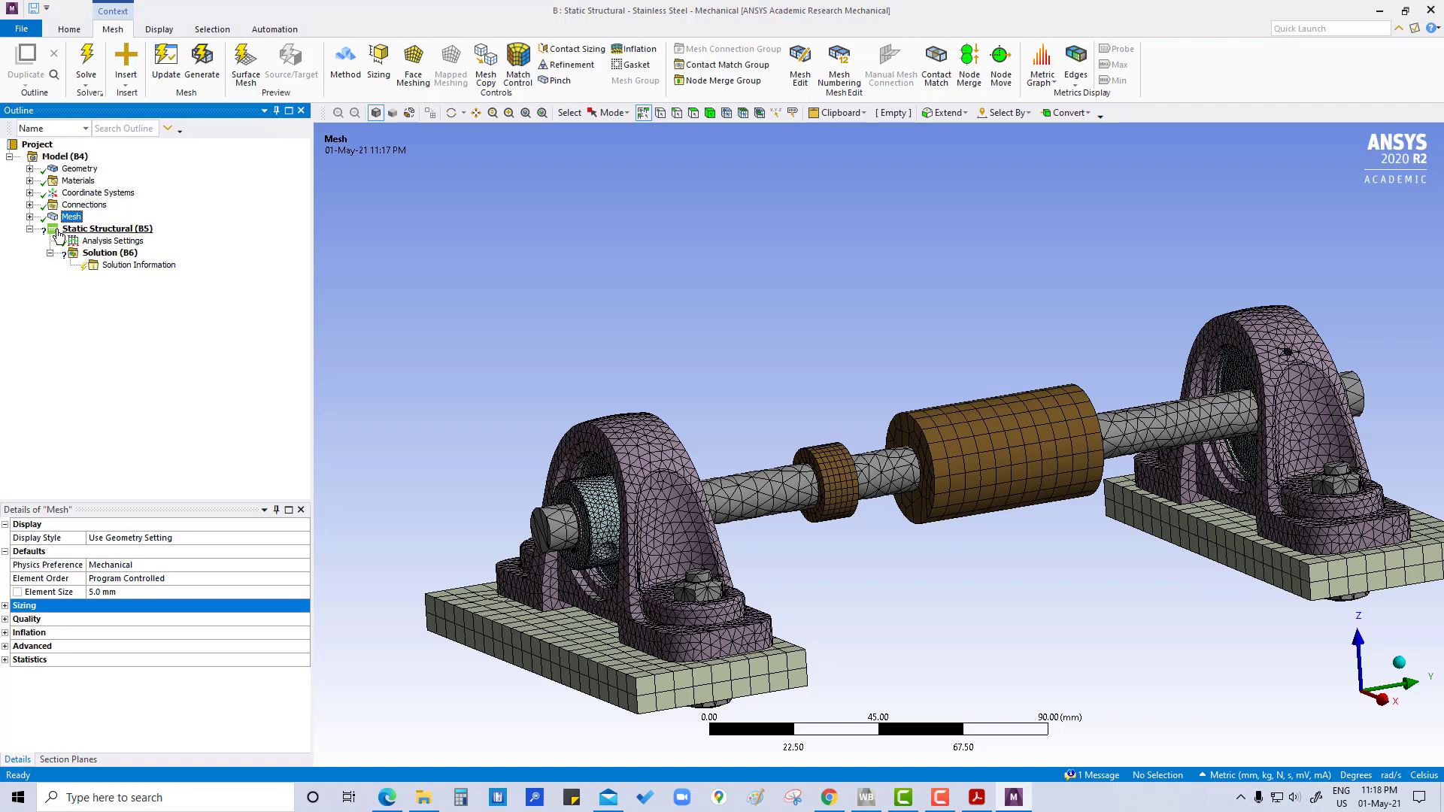
Check the analysis step settings, then add Standard Earth Gravity (9806.6 mm/s², −Z) to Static Structural
left_click(109, 241)
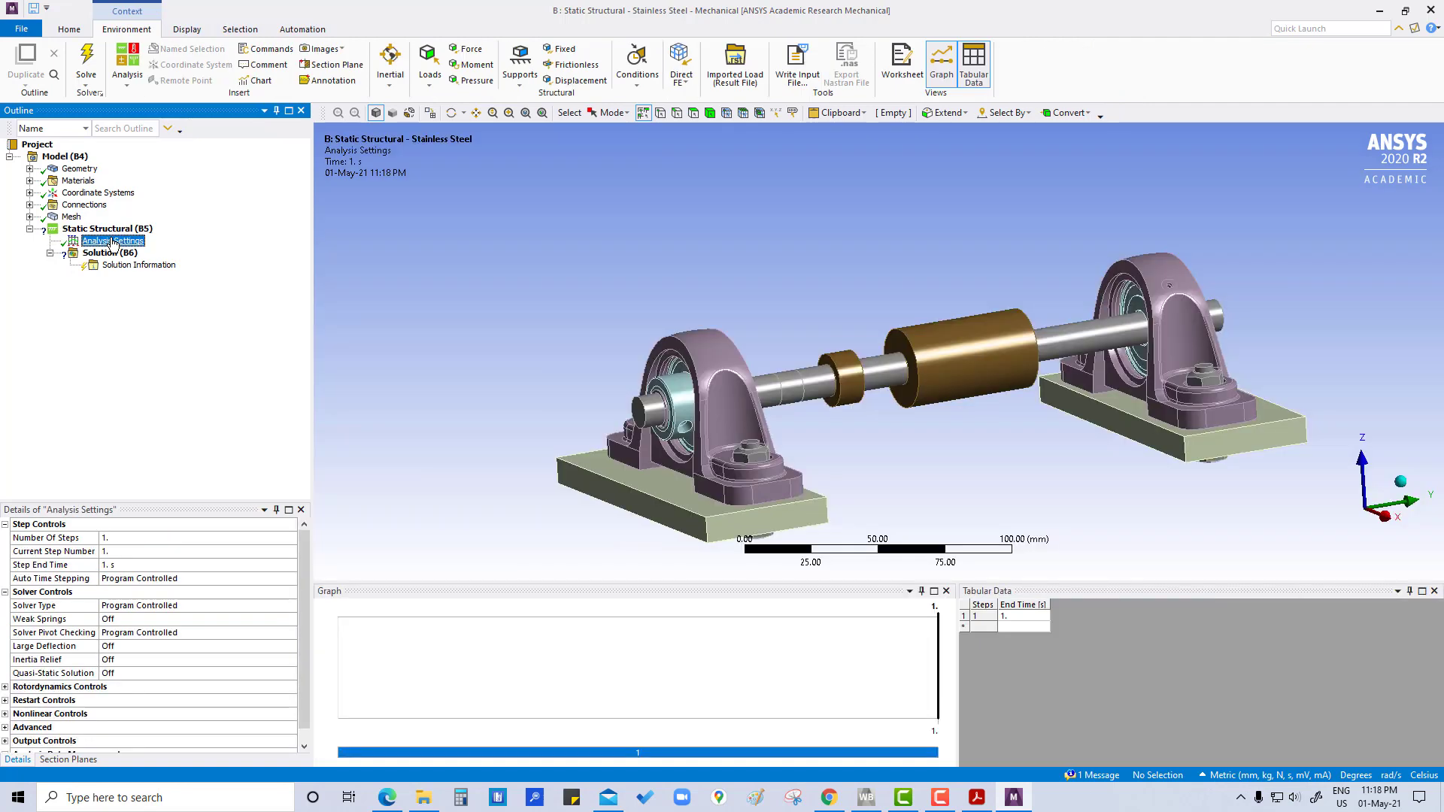
left_click(75, 539)
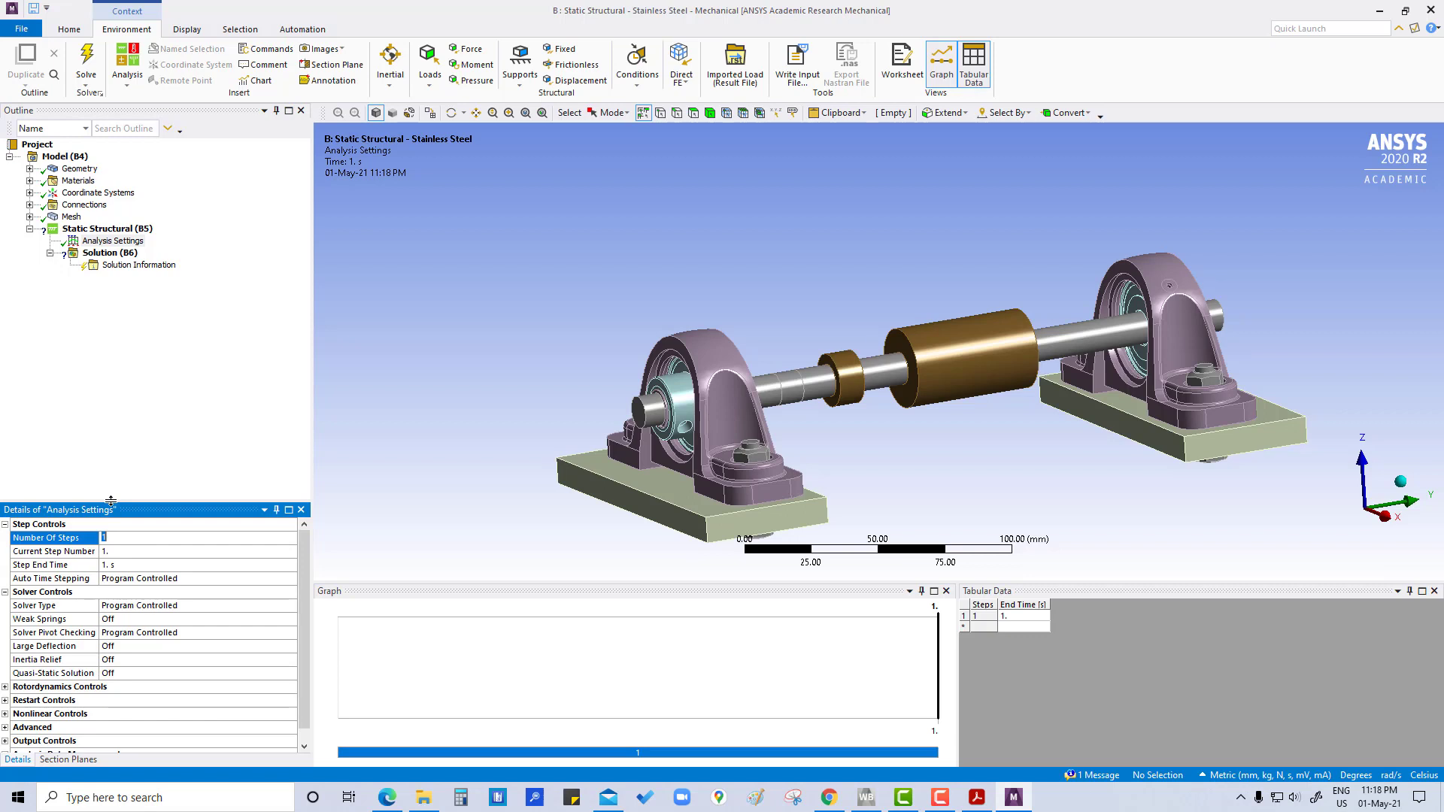
left_click(103, 231)
right_click(103, 231)
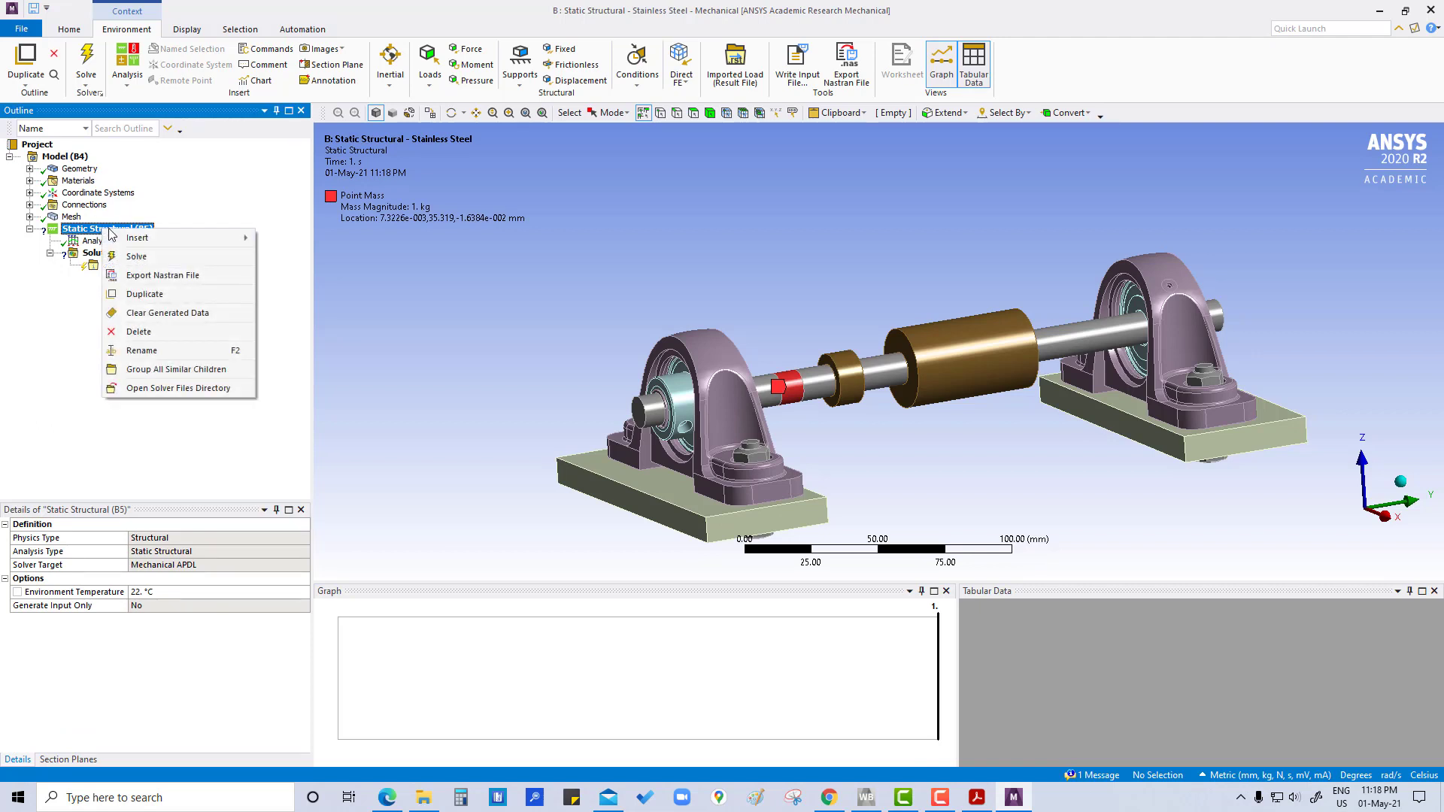
mouse_move(146, 246)
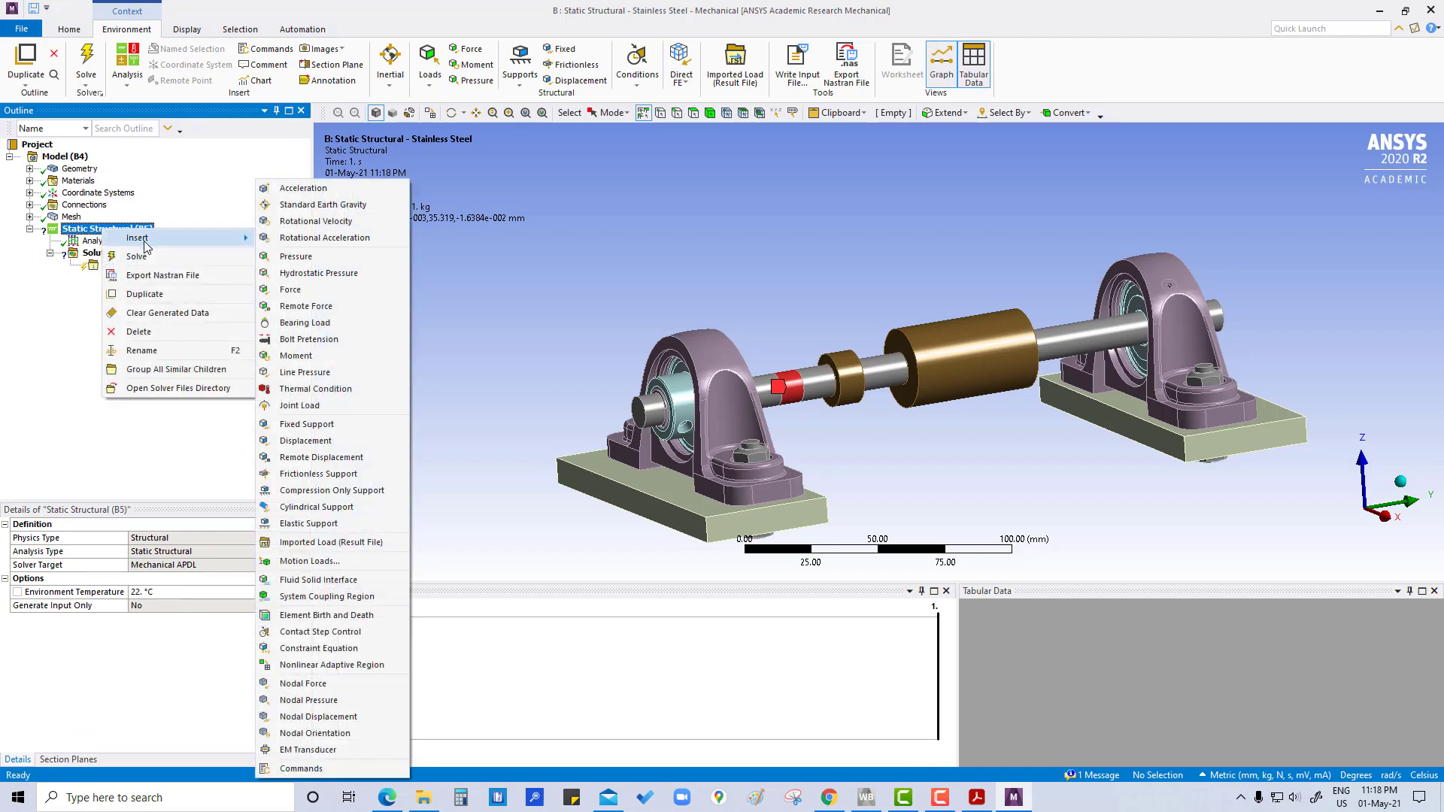
left_click(314, 205)
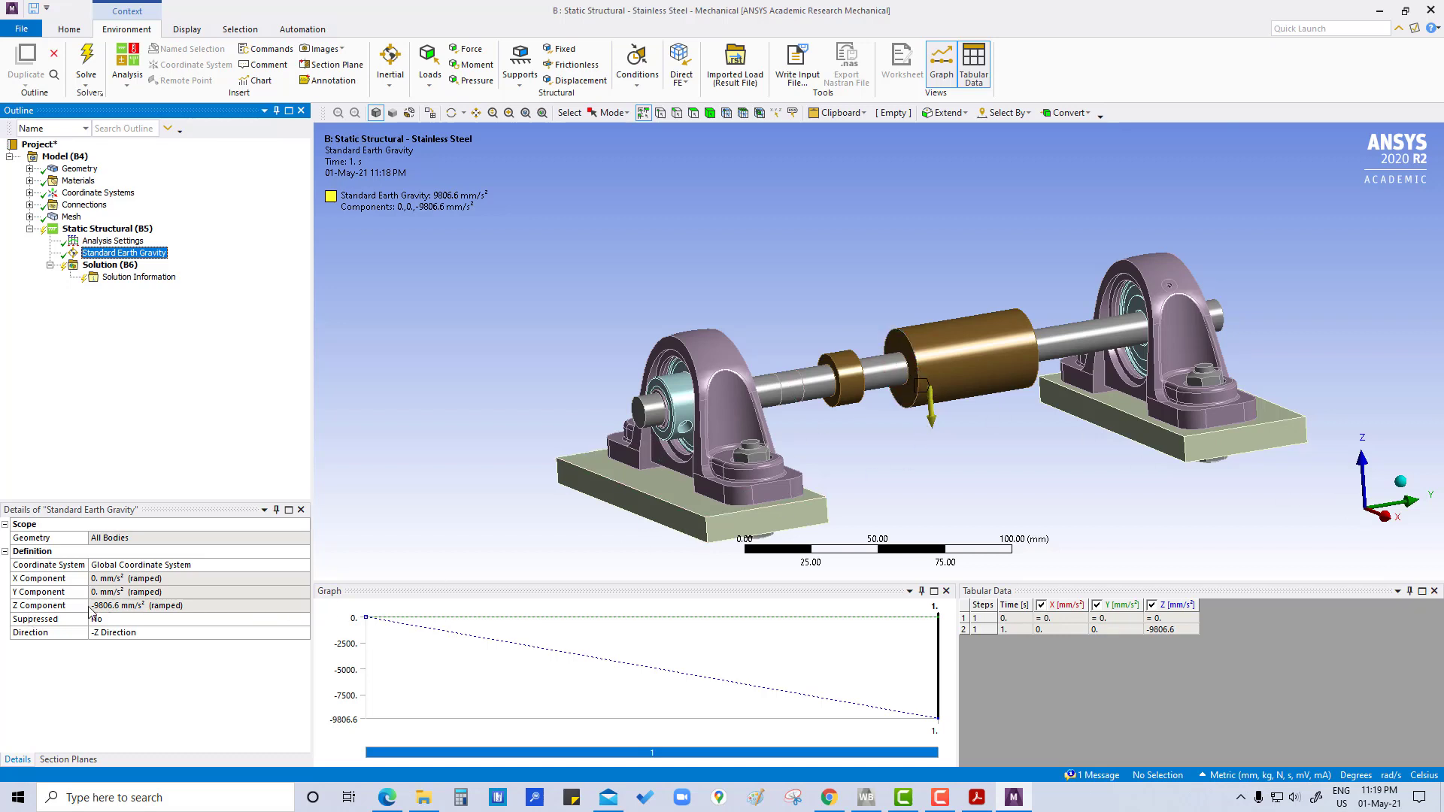
left_click(101, 229)
Insert a force applied to the smaller pulley's cylindrical face
right_click(108, 233)
mouse_move(143, 240)
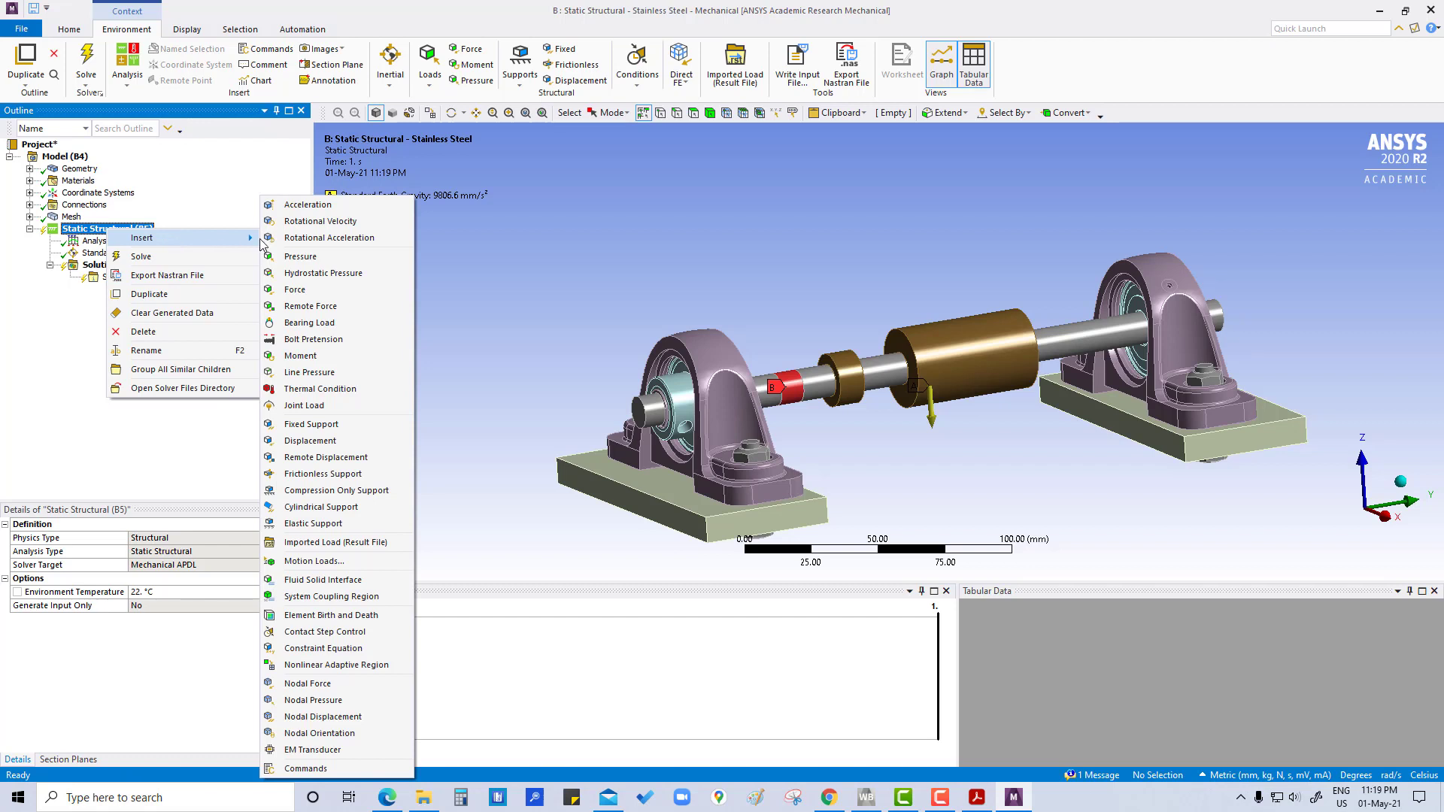
left_click(295, 289)
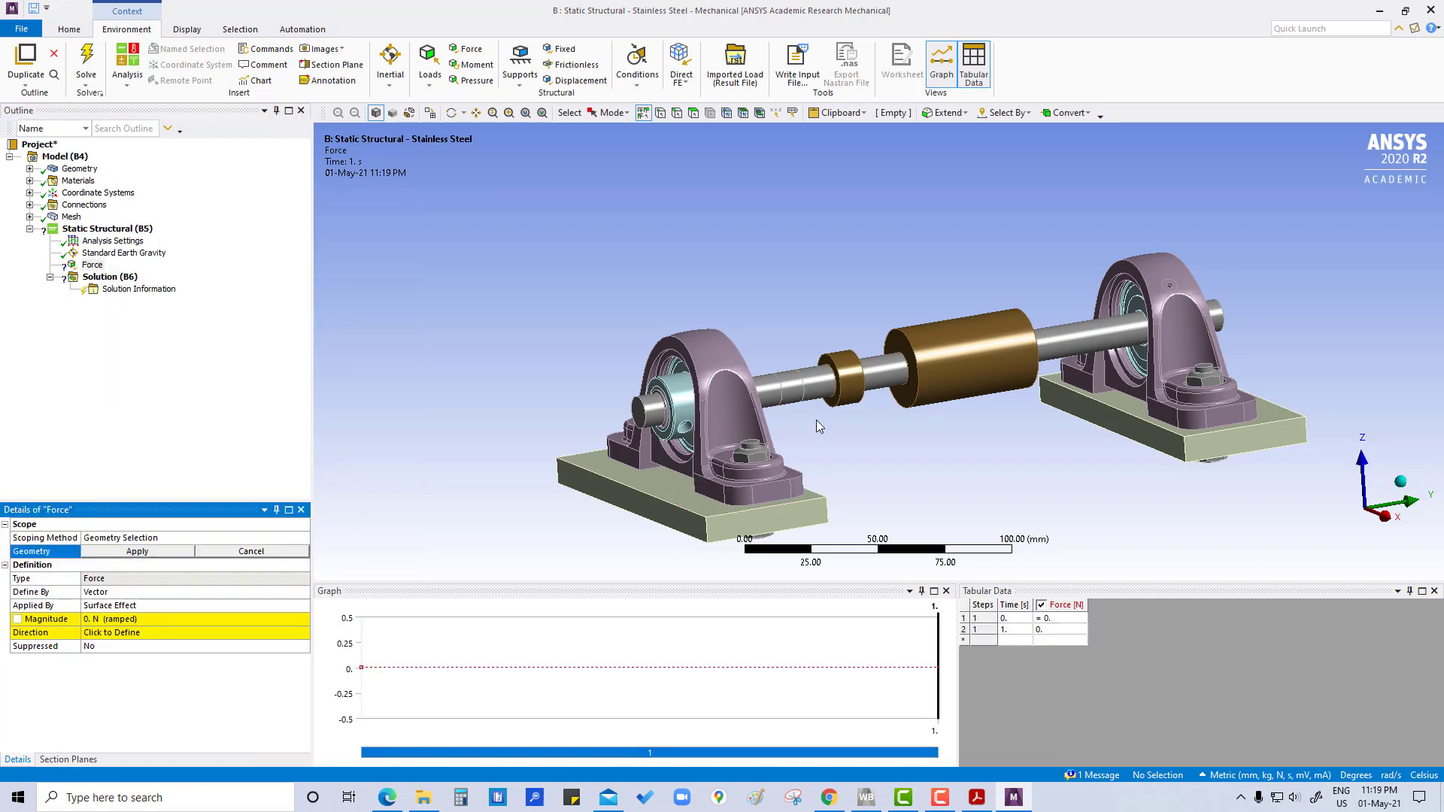
left_click(850, 386)
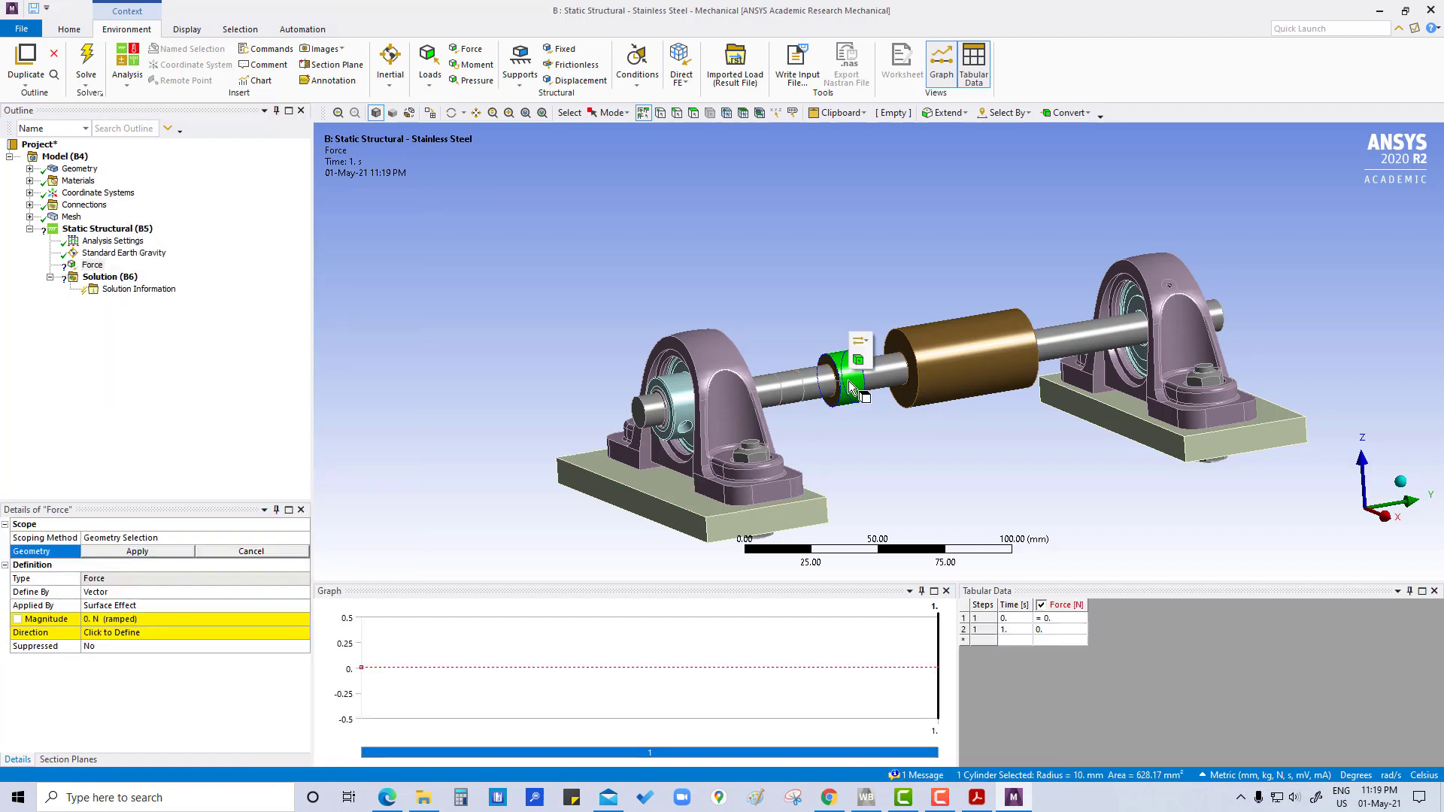
left_click(153, 554)
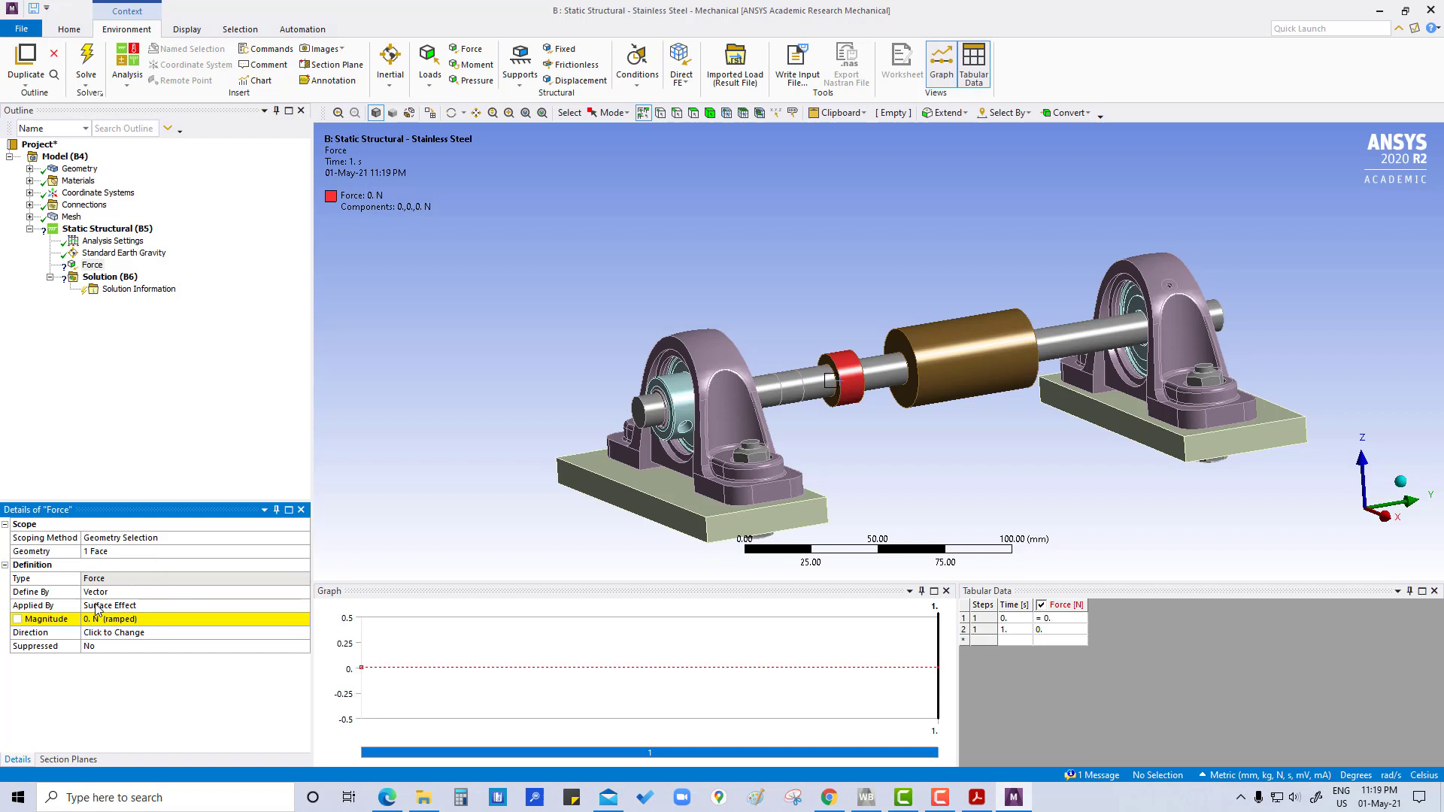
Define the force by components with a Z component of −2000 N
left_click(116, 593)
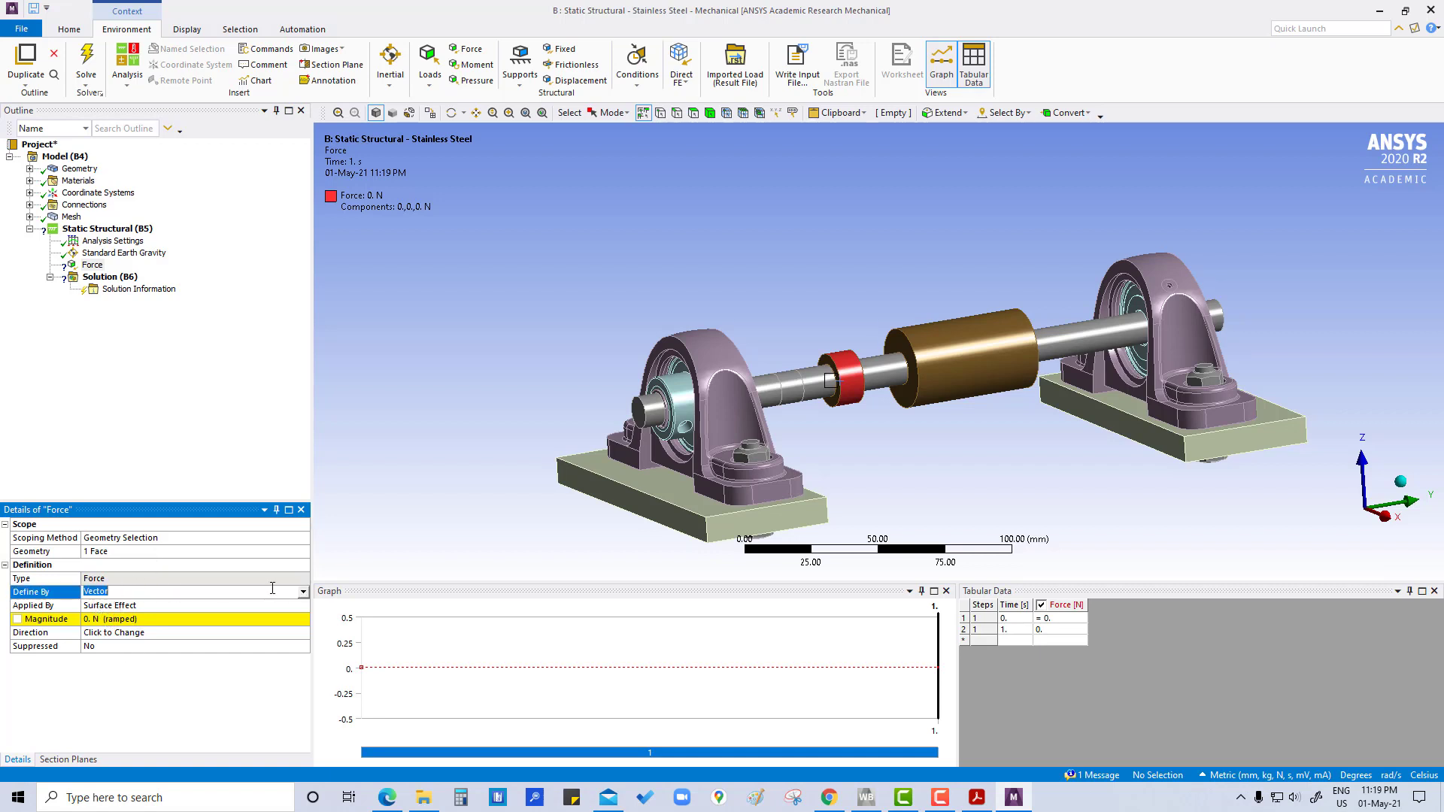
left_click(139, 592)
left_click(108, 604)
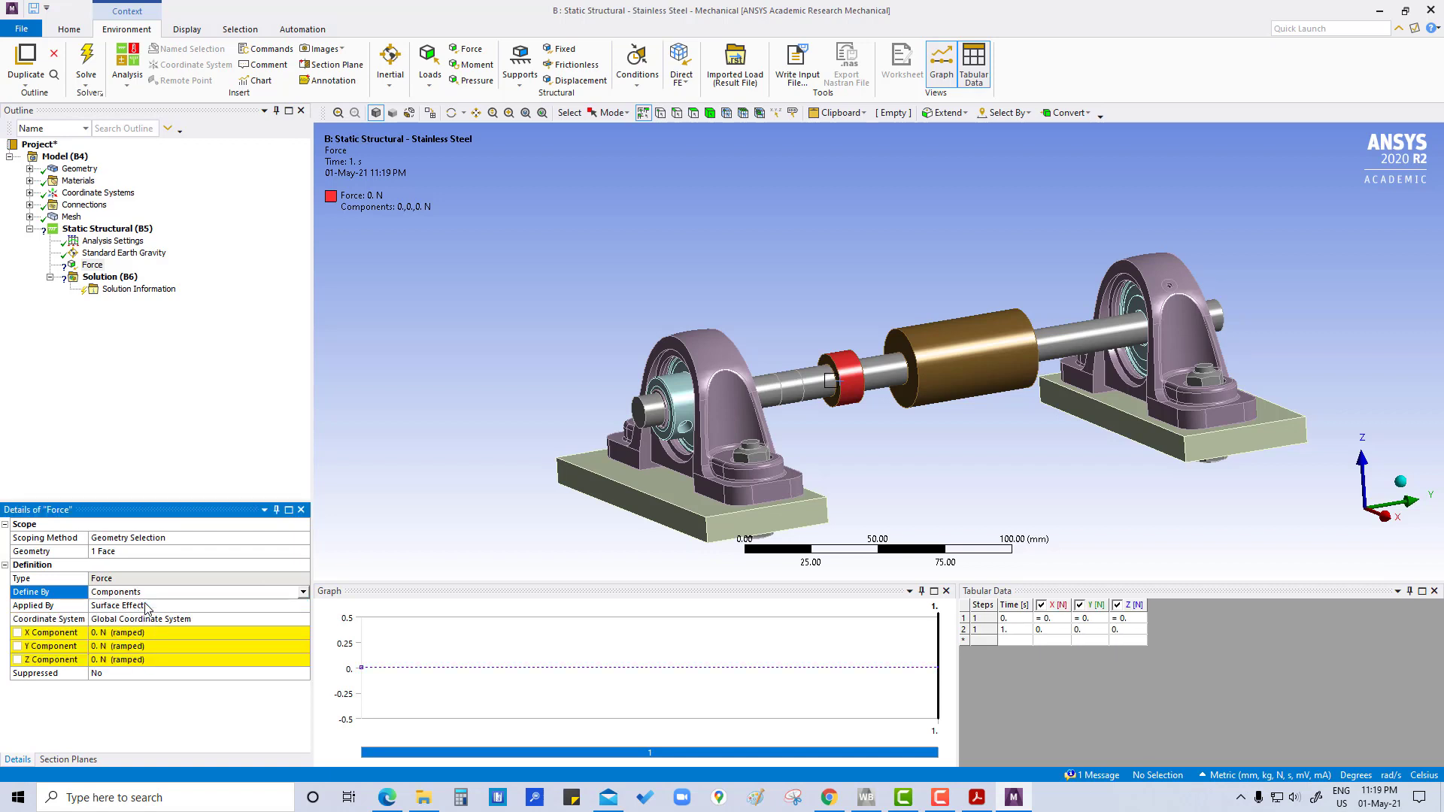
left_click(122, 661)
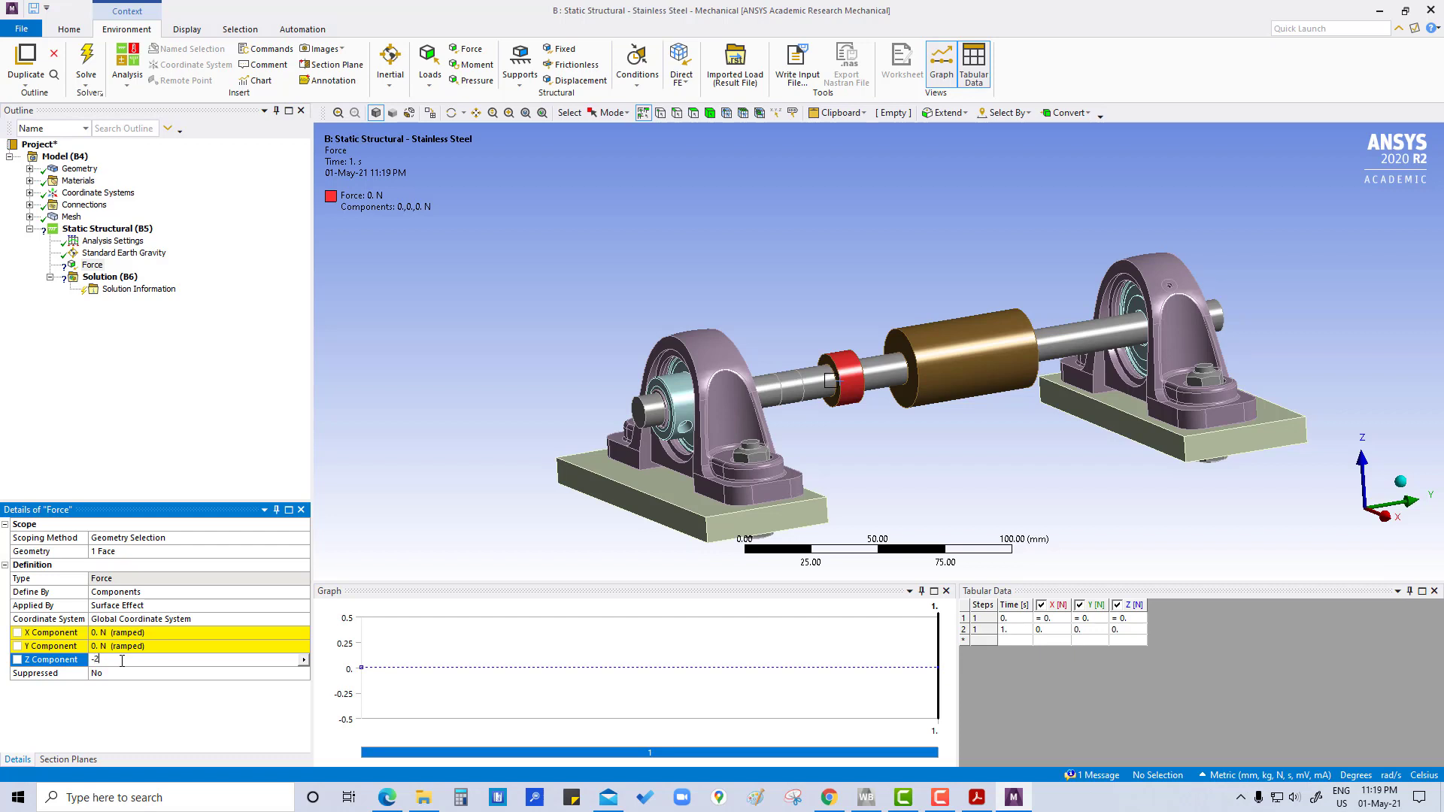
key("Return")
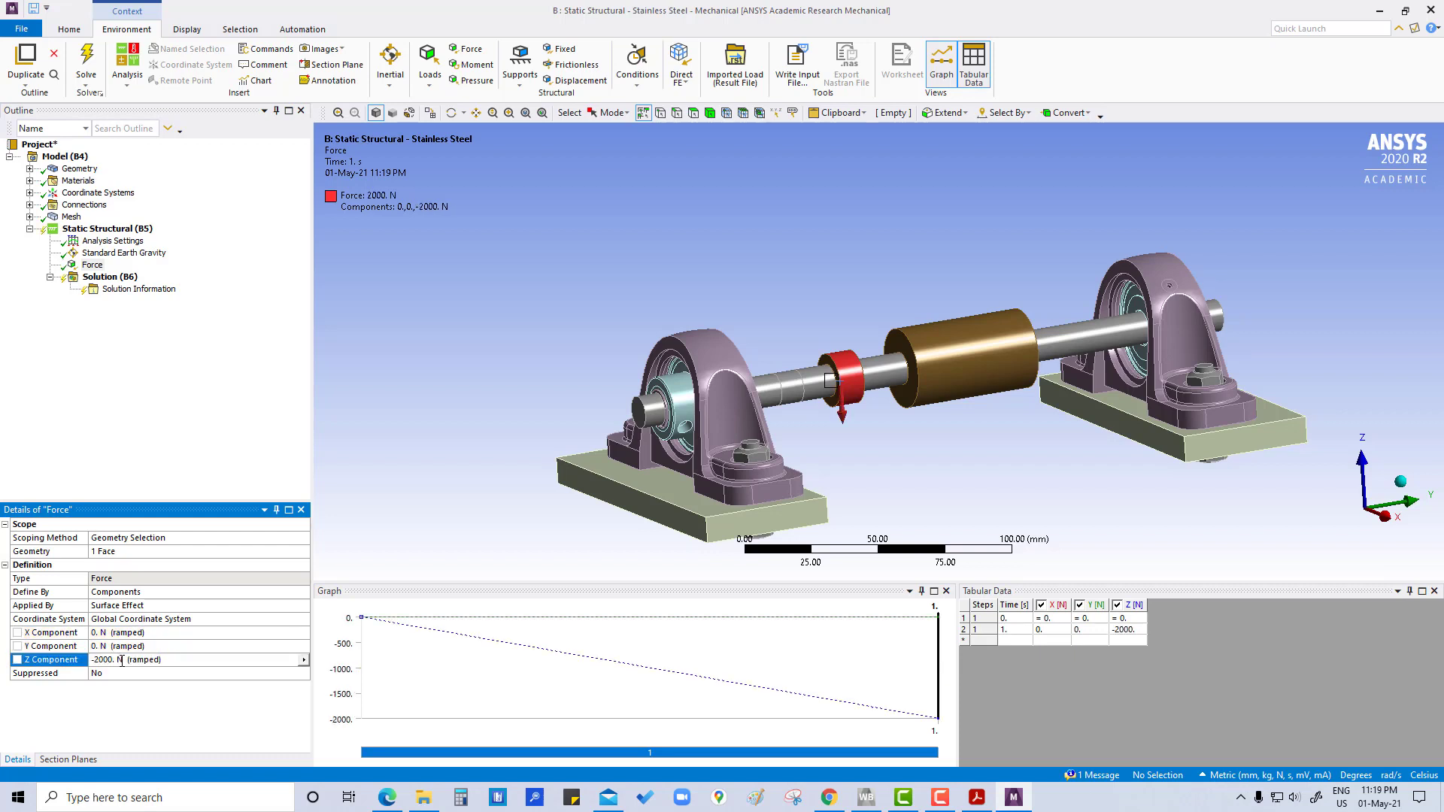
Insert Force 2 applied to the large cylinder's face
left_click(102, 230)
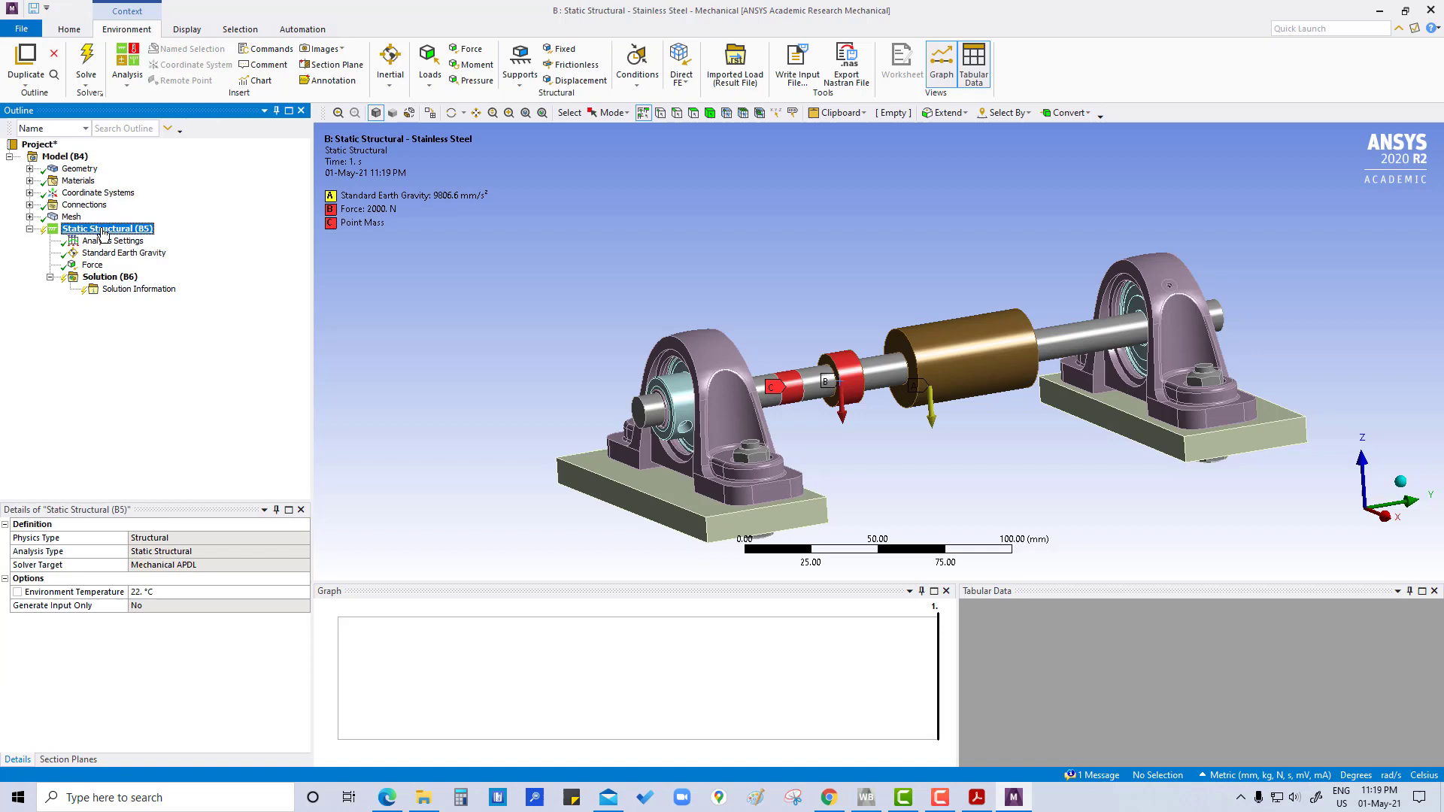
right_click(102, 233)
mouse_move(151, 237)
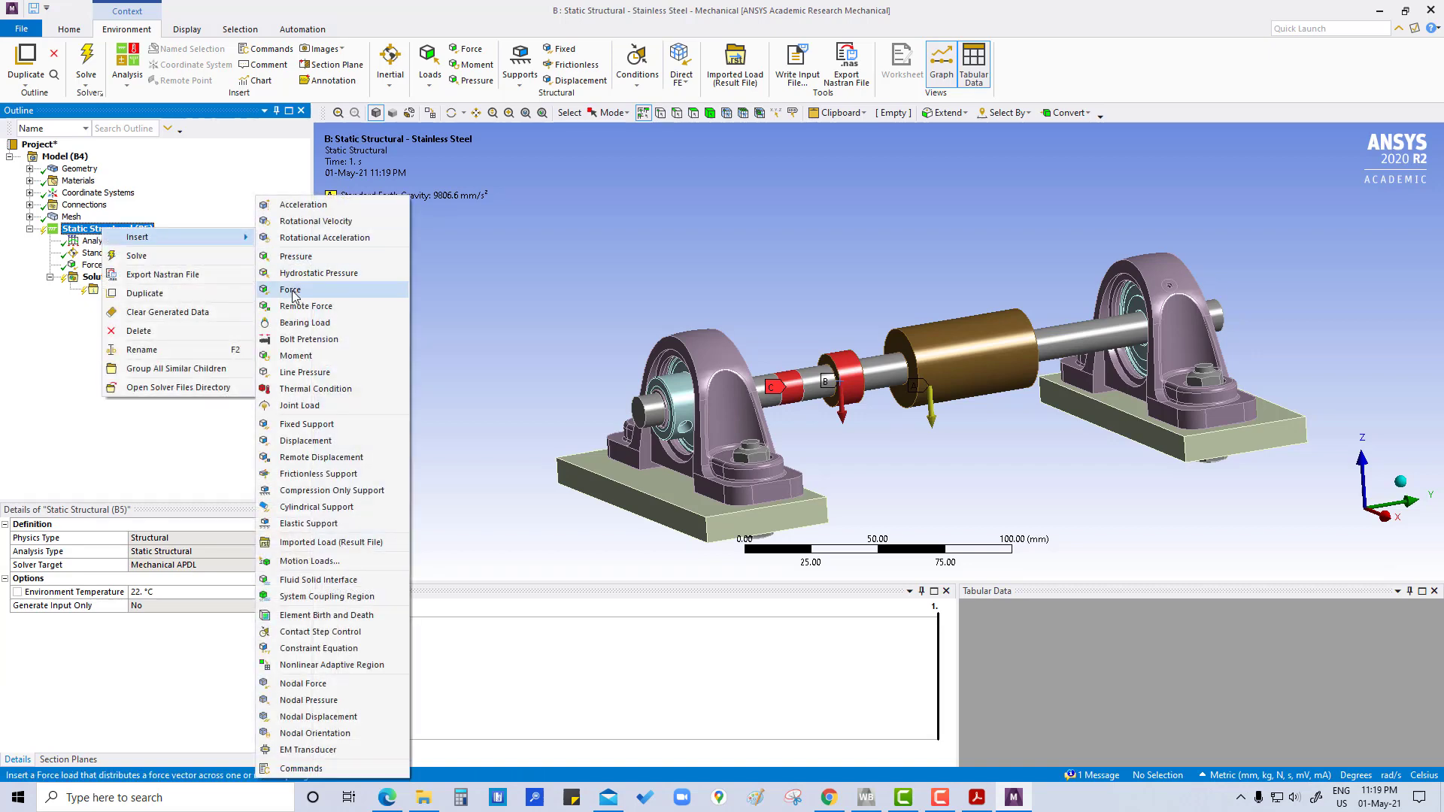
left_click(292, 292)
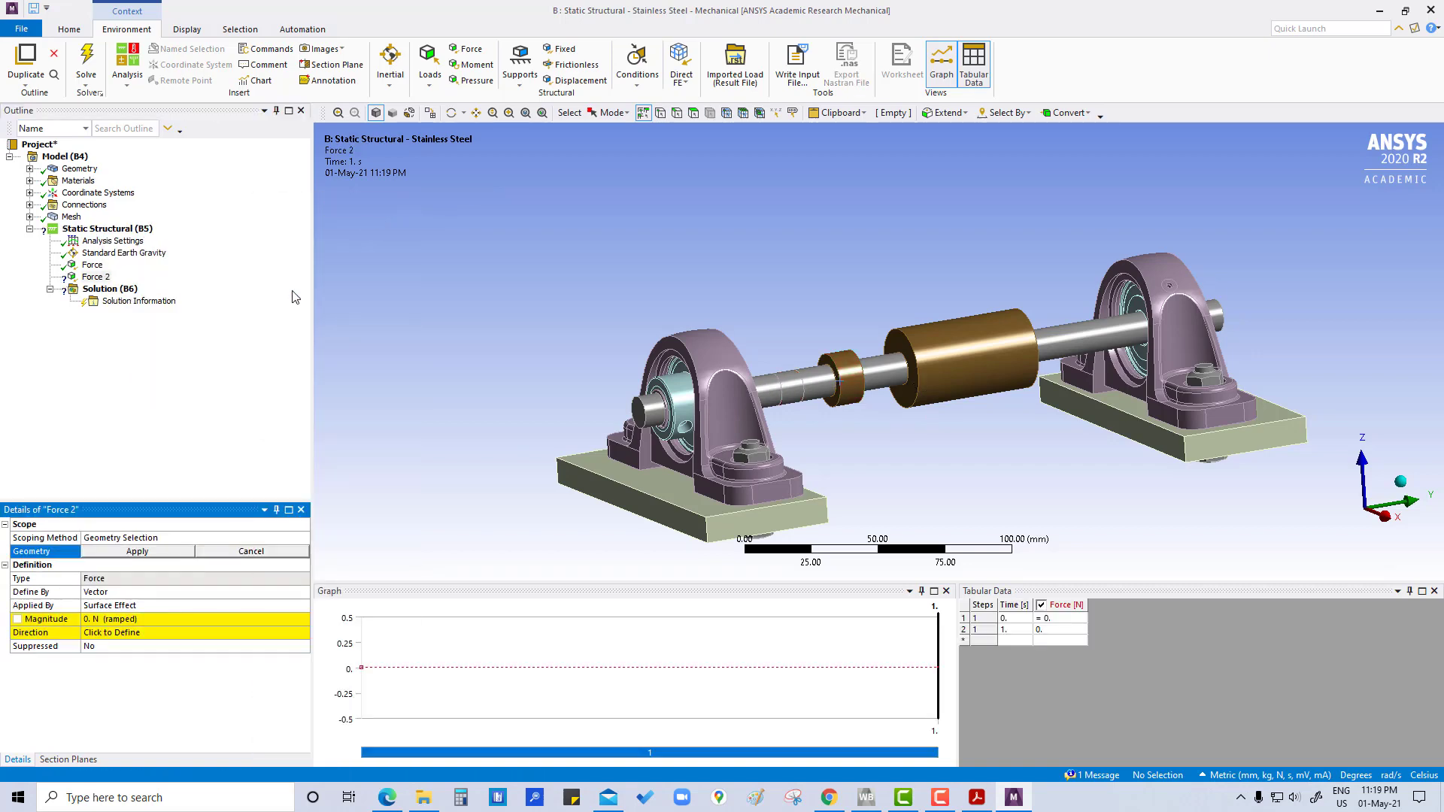
left_click(987, 358)
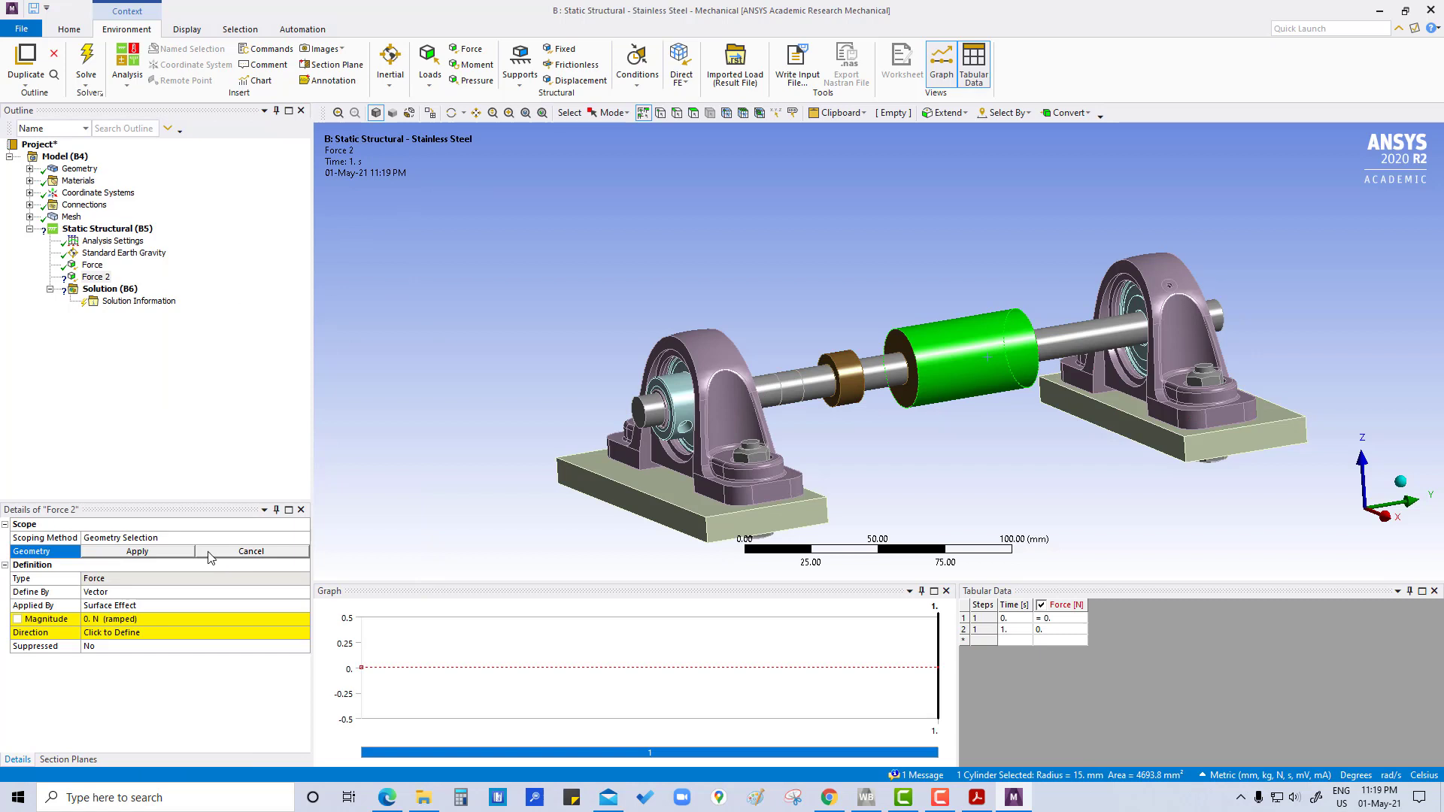
left_click(139, 555)
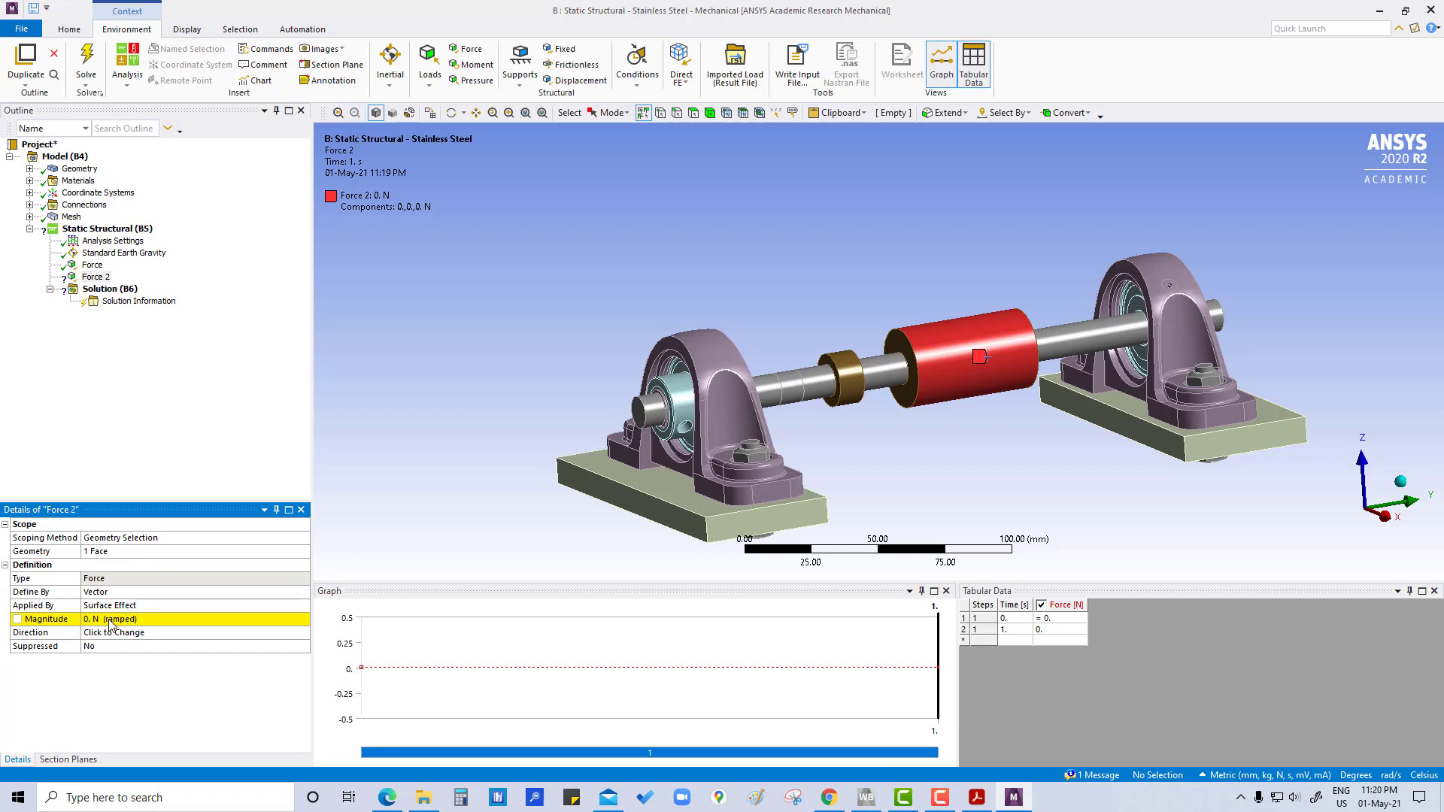
Define Force 2 by components in the local Coordinate System with X component 2500 N
left_click(122, 593)
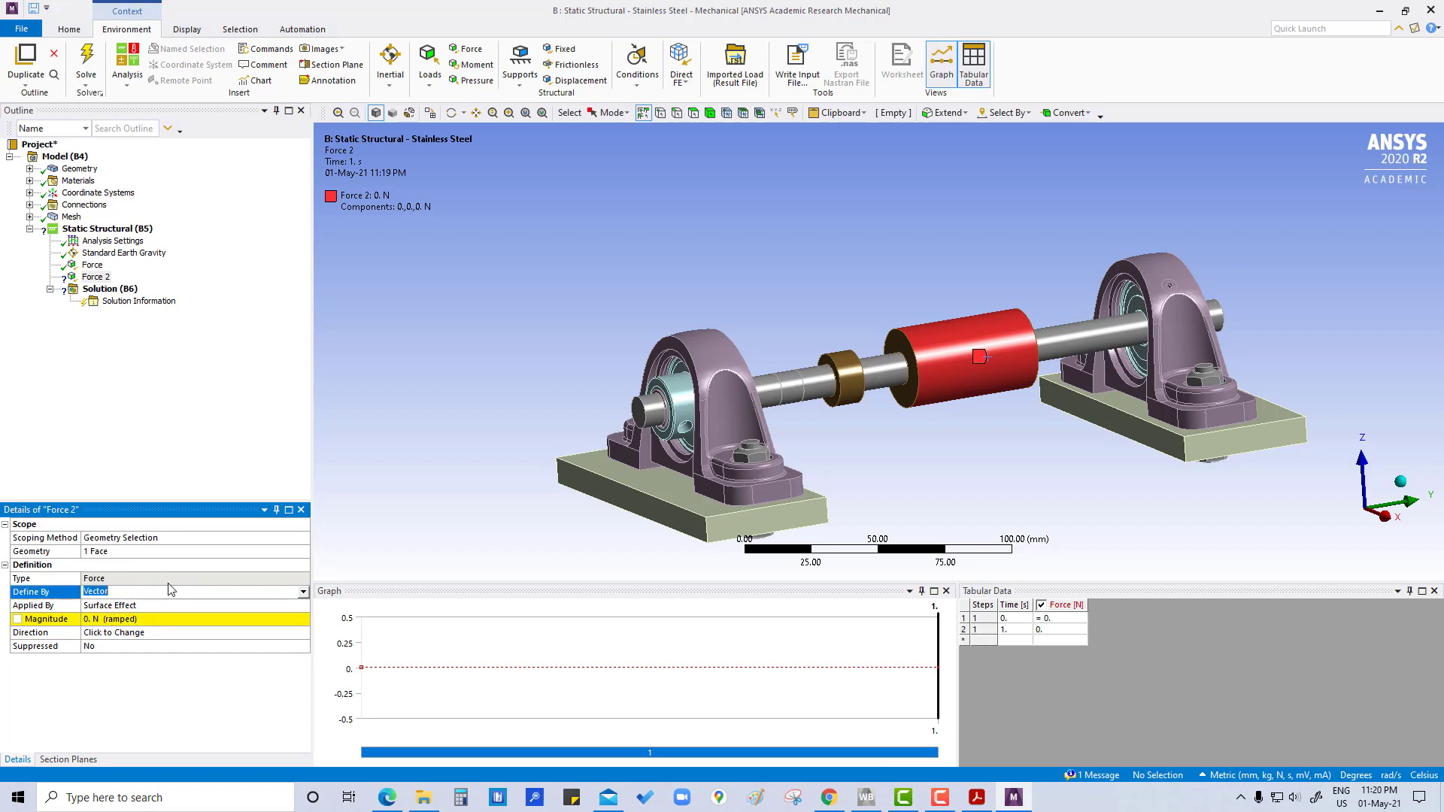
left_click(303, 592)
left_click(259, 604)
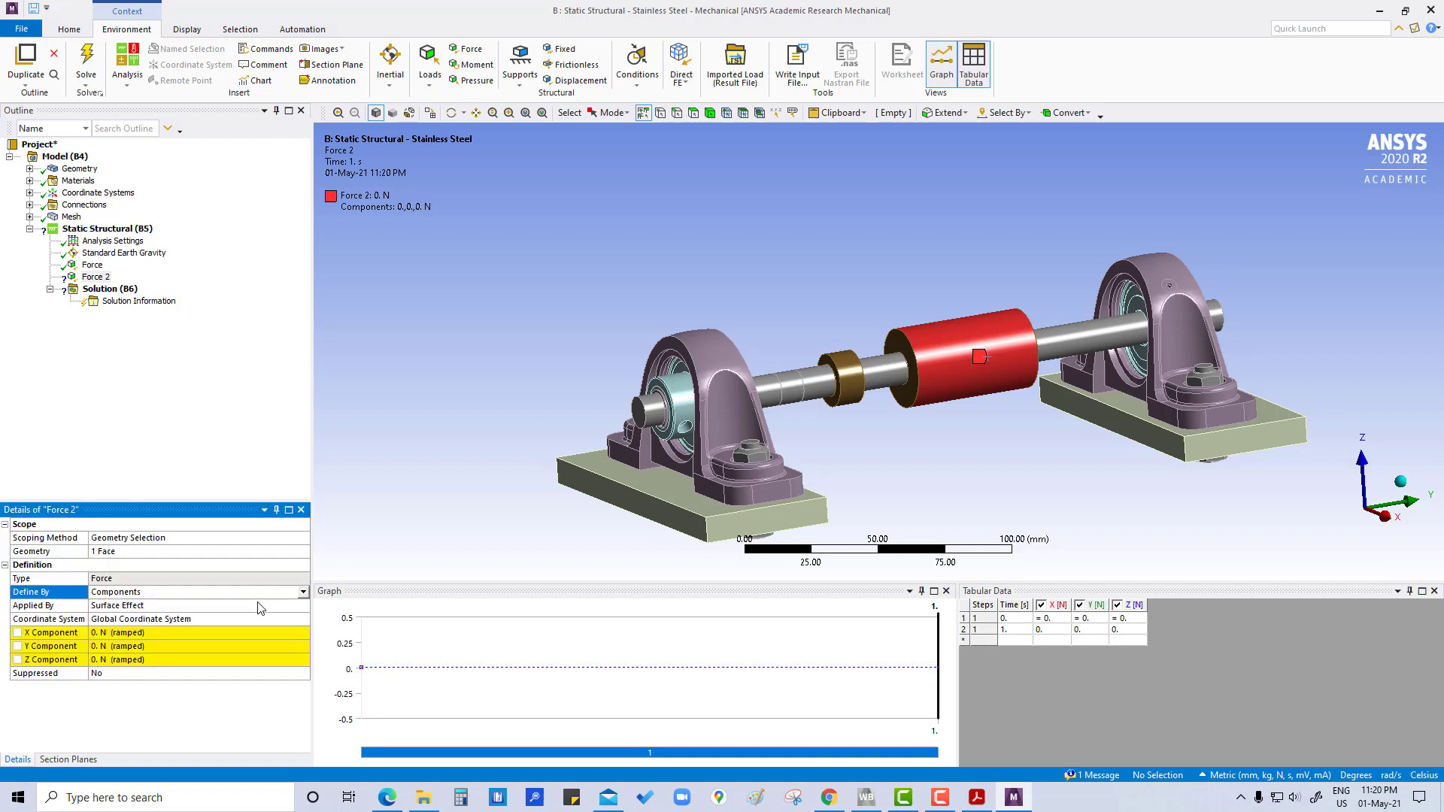
left_click(158, 619)
left_click(303, 619)
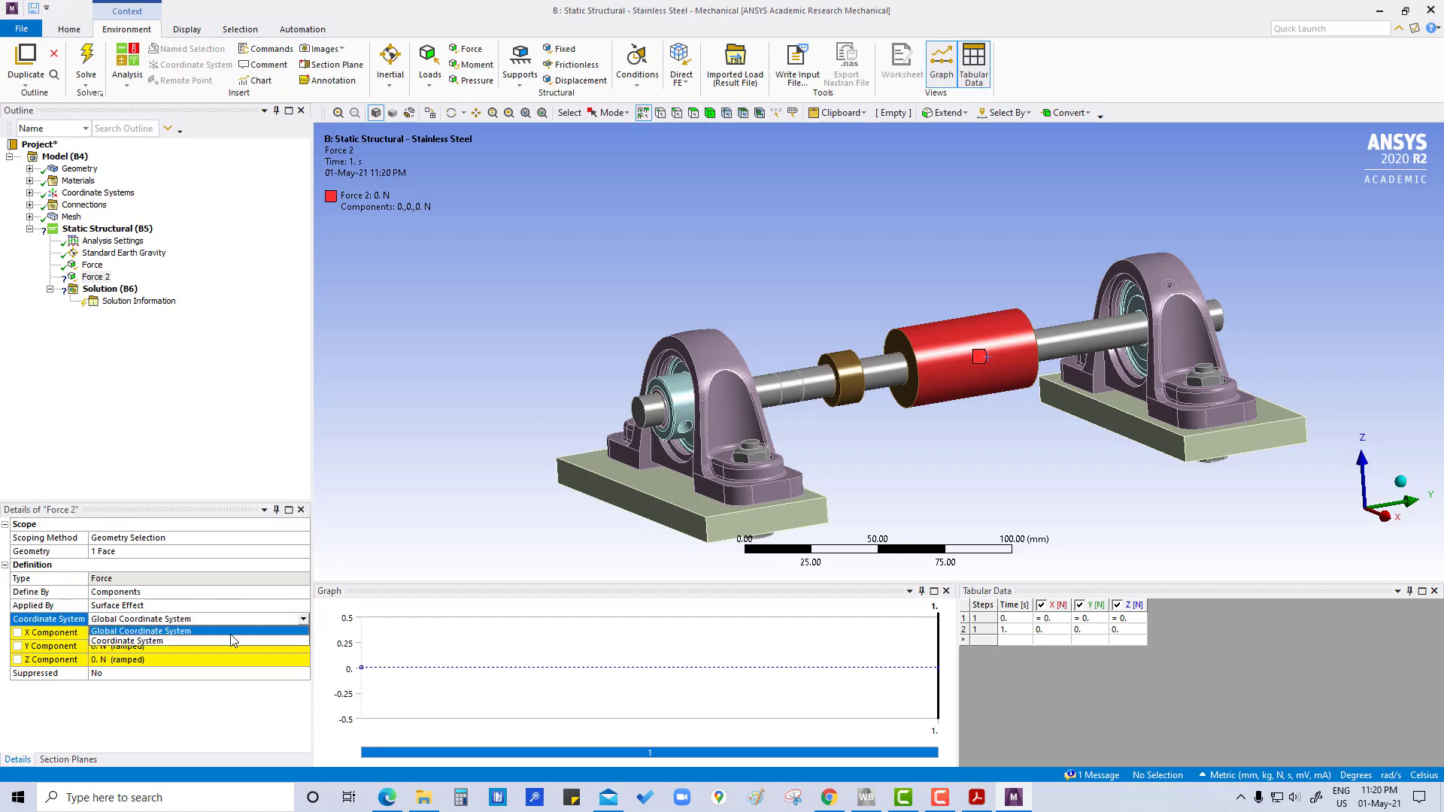
left_click(188, 640)
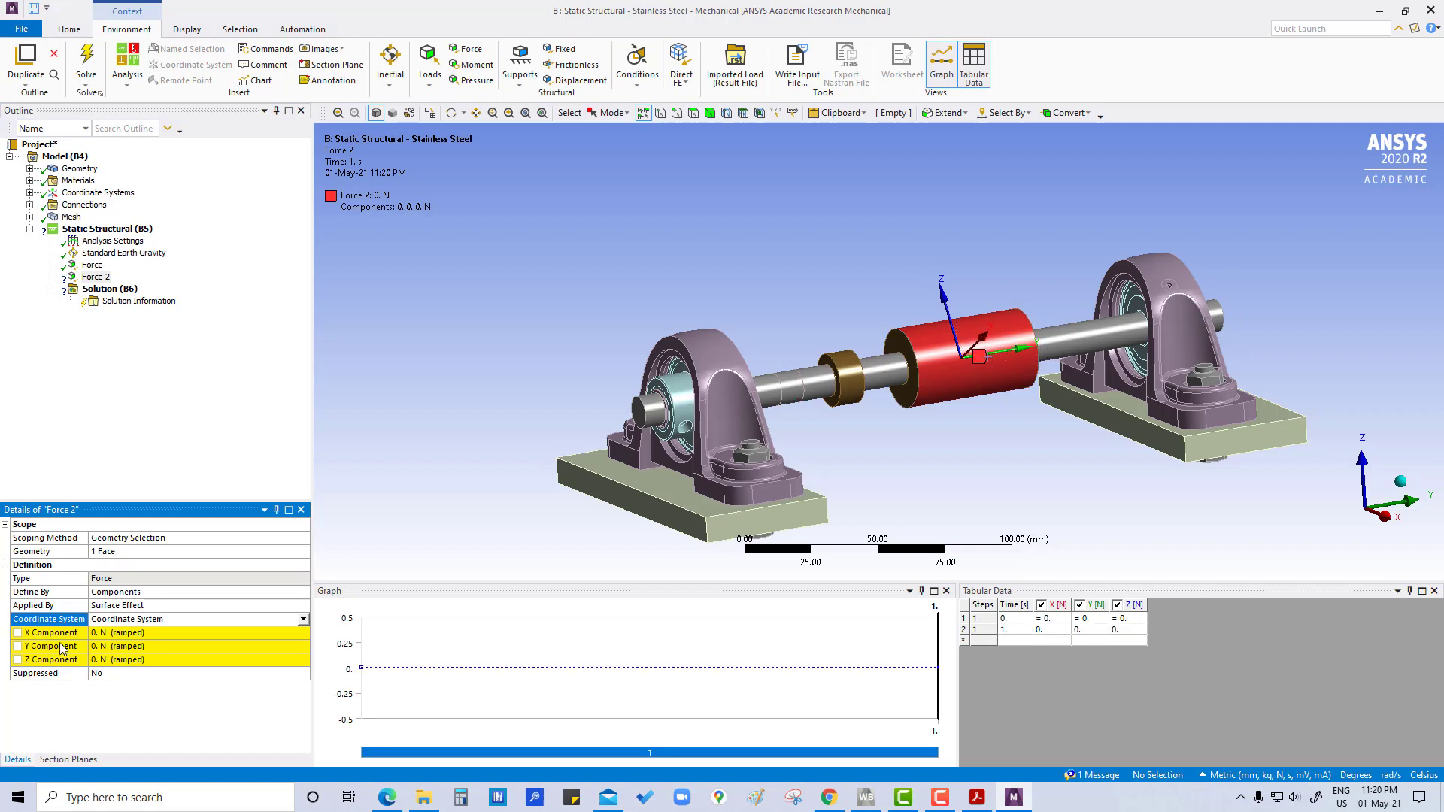
left_click(131, 634)
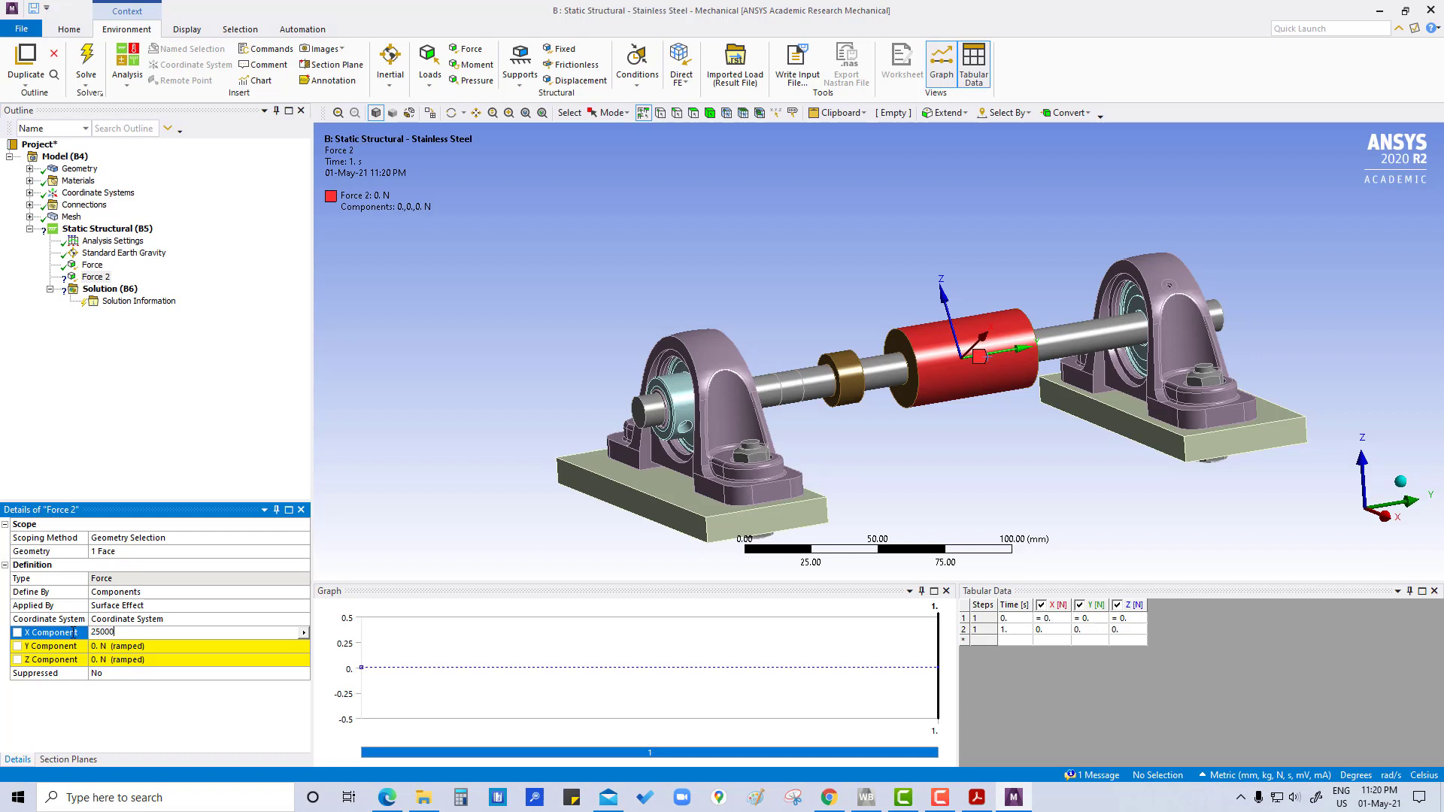
key("Return")
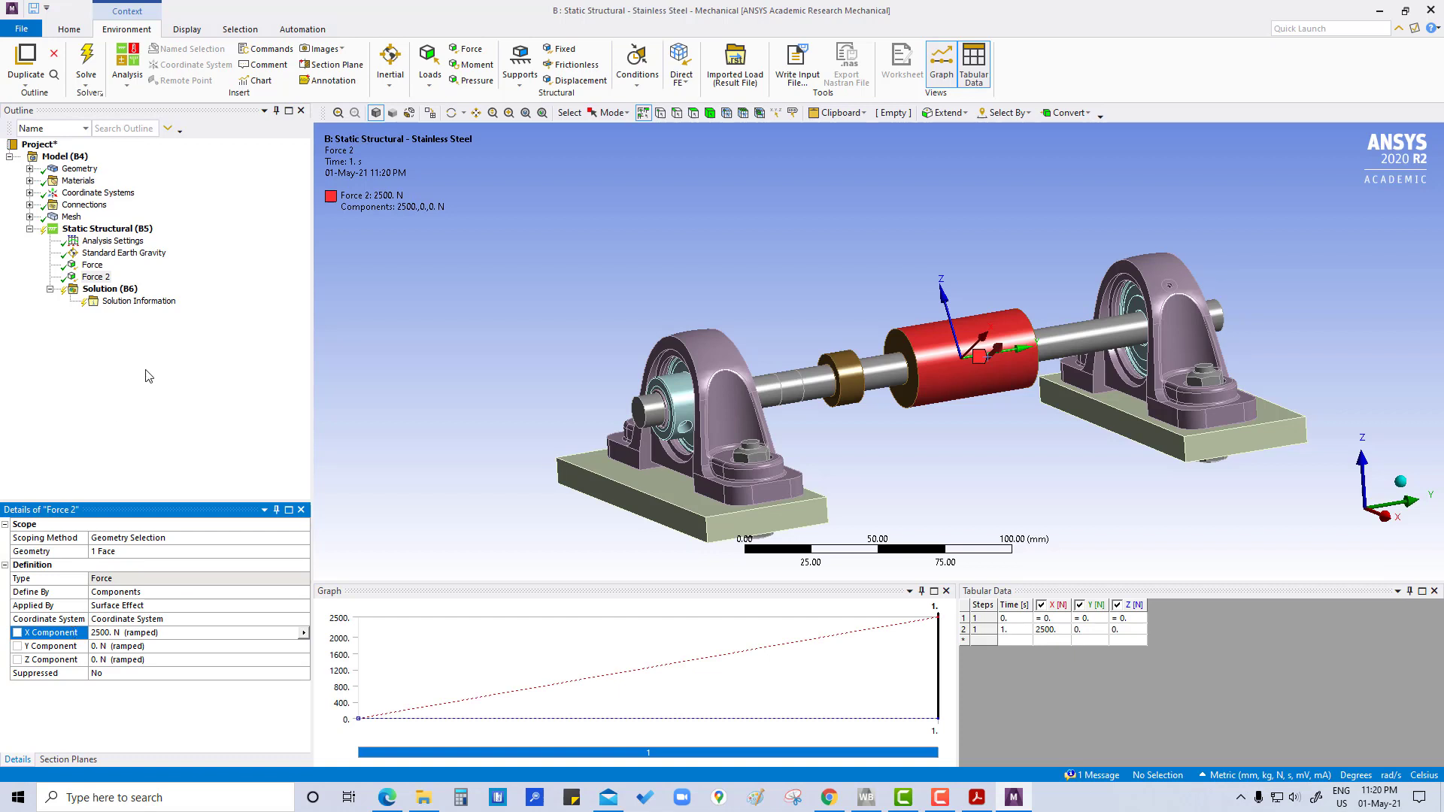
Add a Fixed Support holding side faces of the left and right base plates
right_click(112, 233)
mouse_move(173, 235)
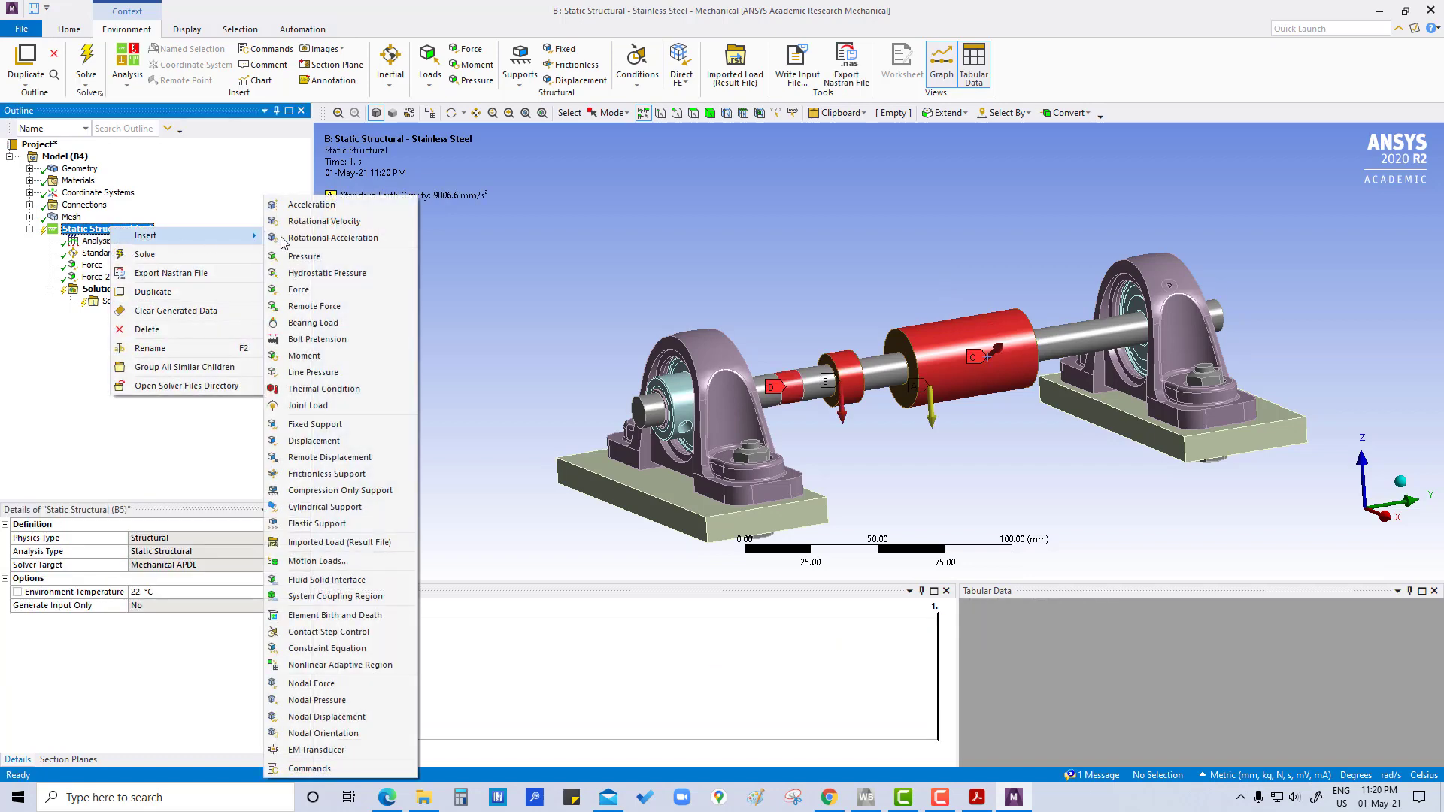
left_click(328, 422)
left_click(693, 519)
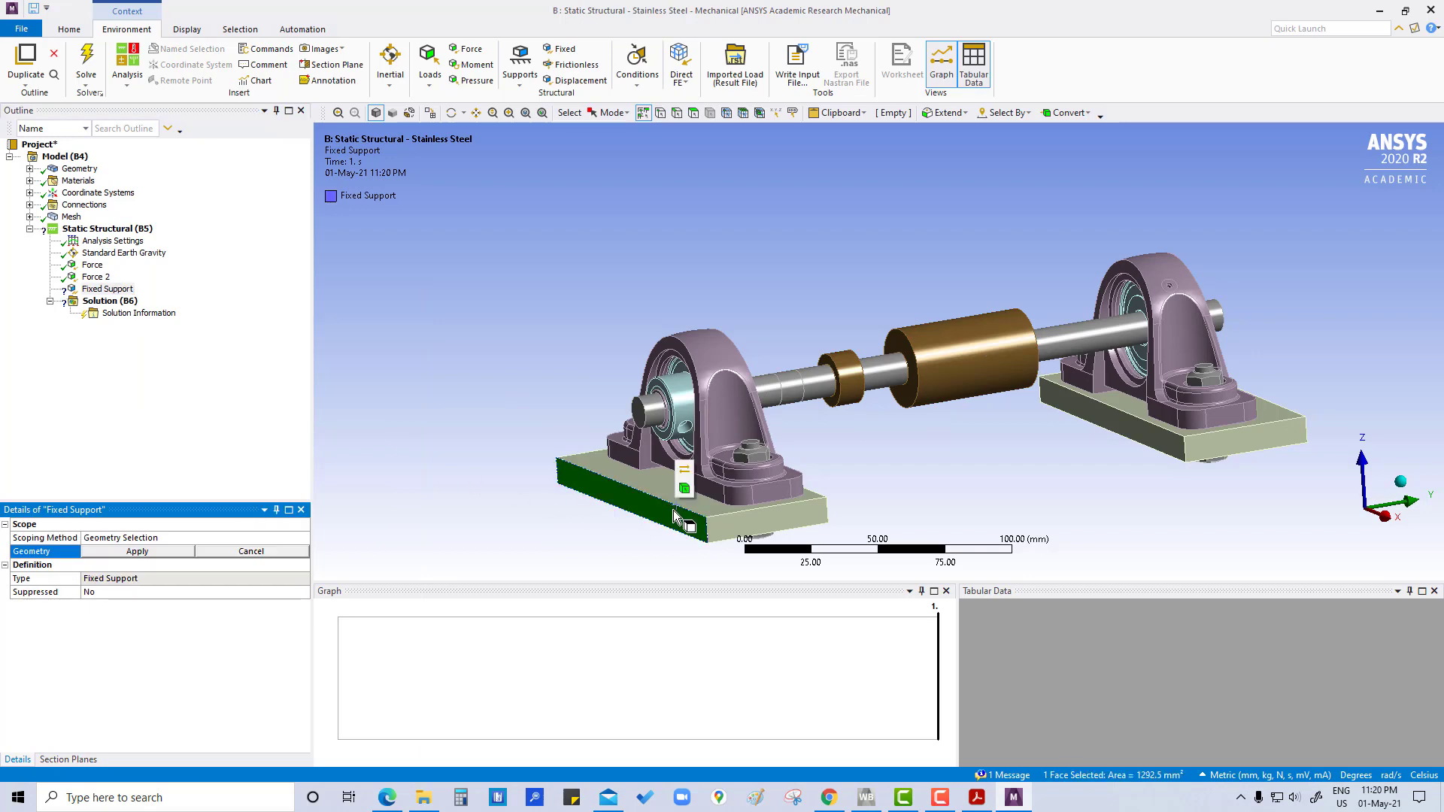
middle_click_drag(702, 511, 1261, 435)
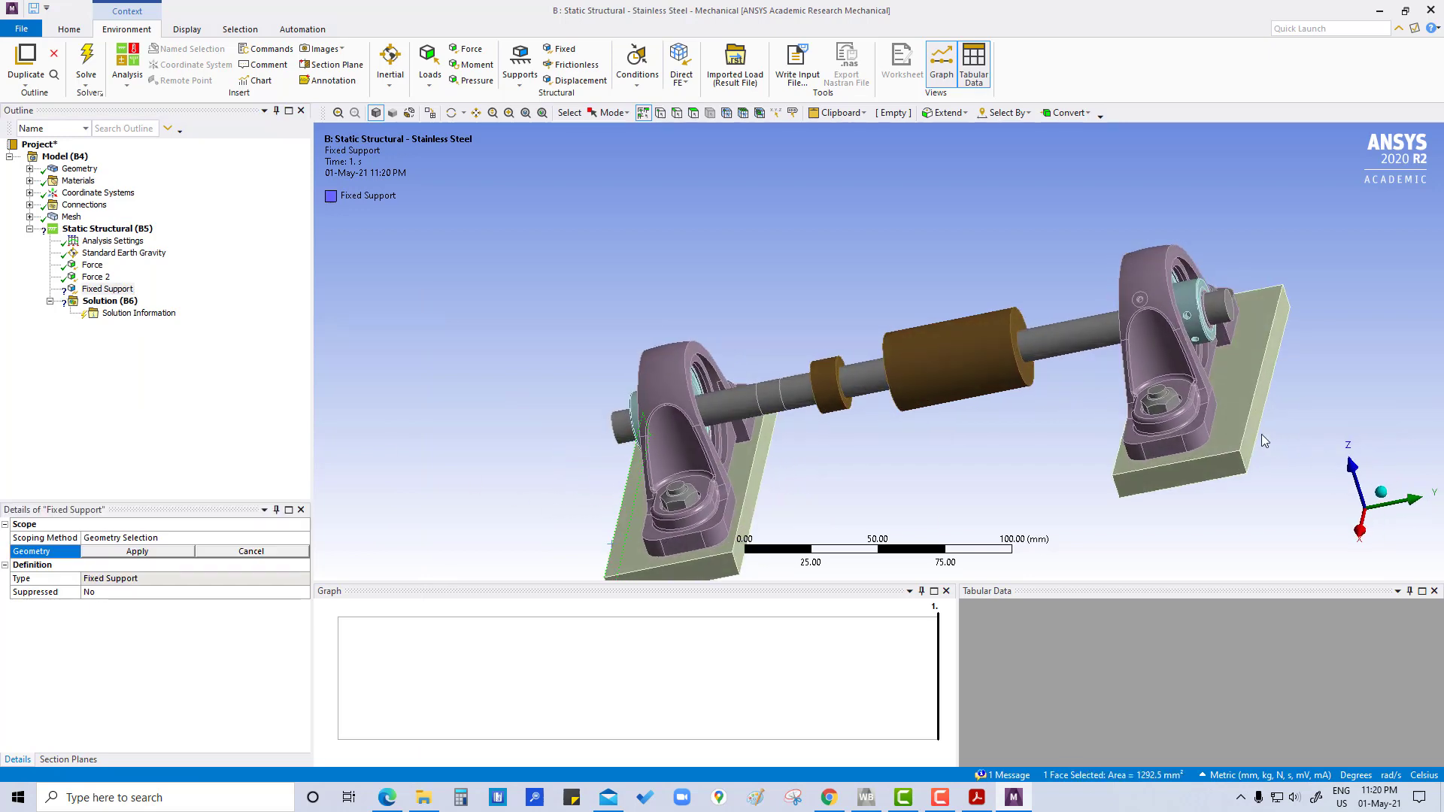
left_click(1256, 421, "ctrl")
left_click(130, 553)
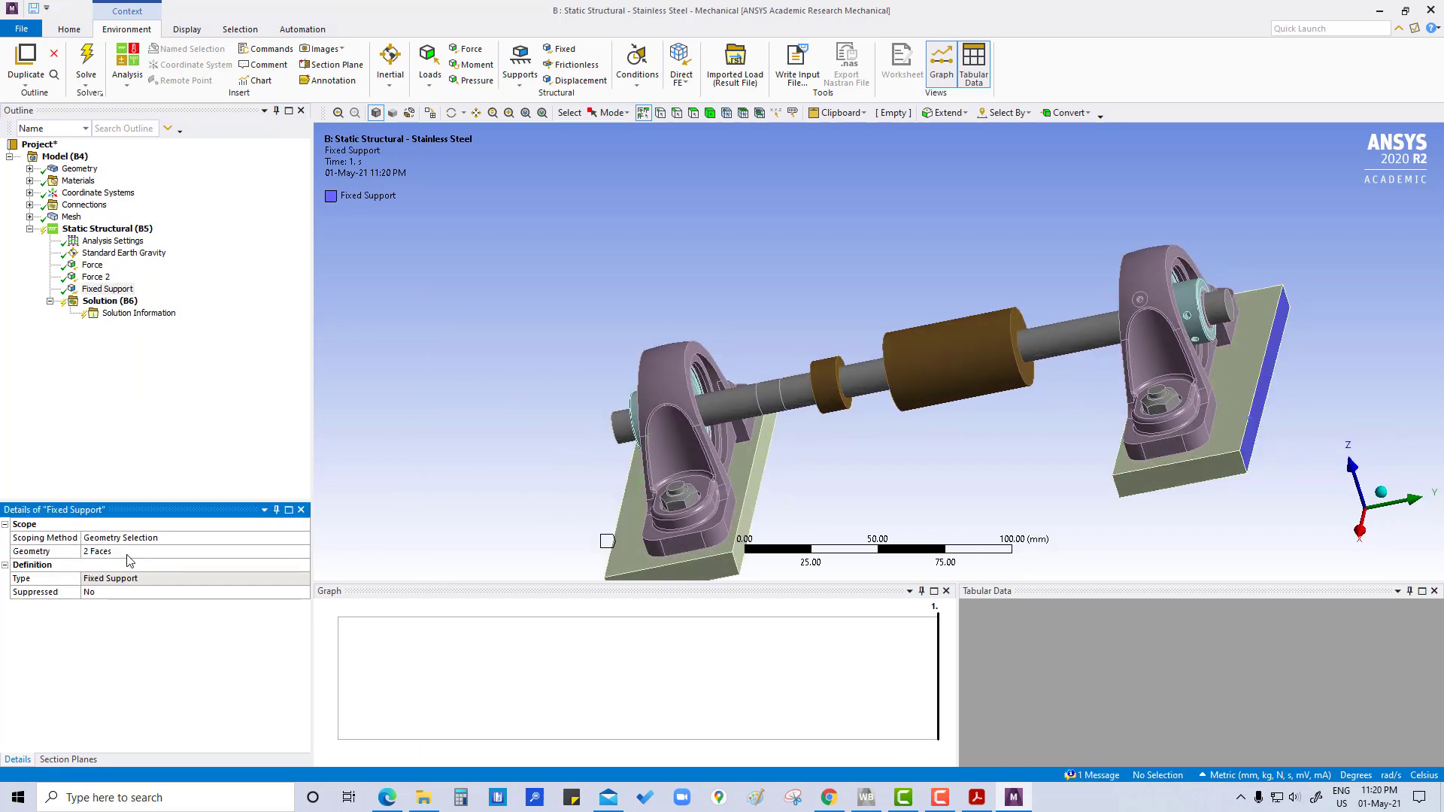
Add Fixed Support 2 holding another face on each of the two base plates
right_click(96, 227)
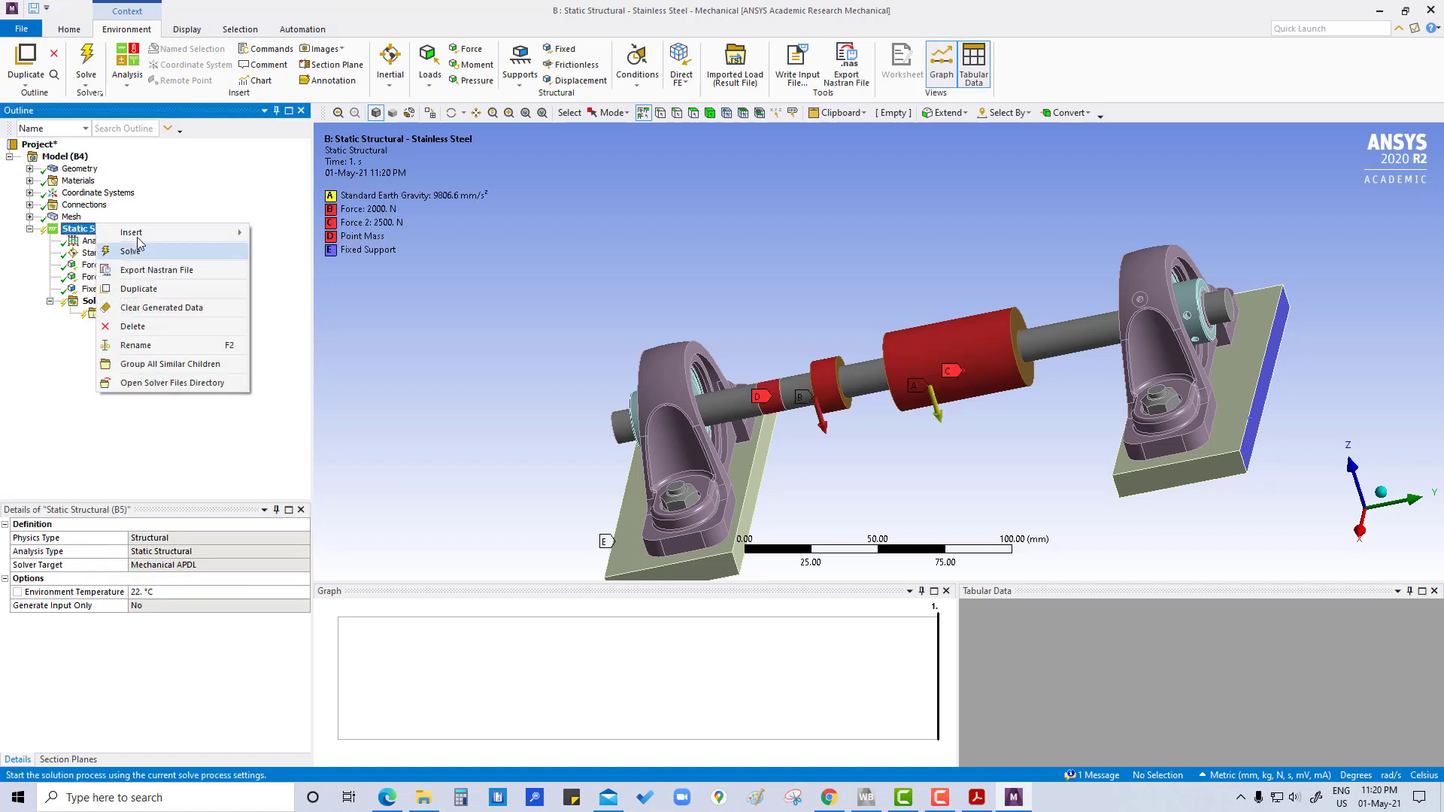
mouse_move(139, 239)
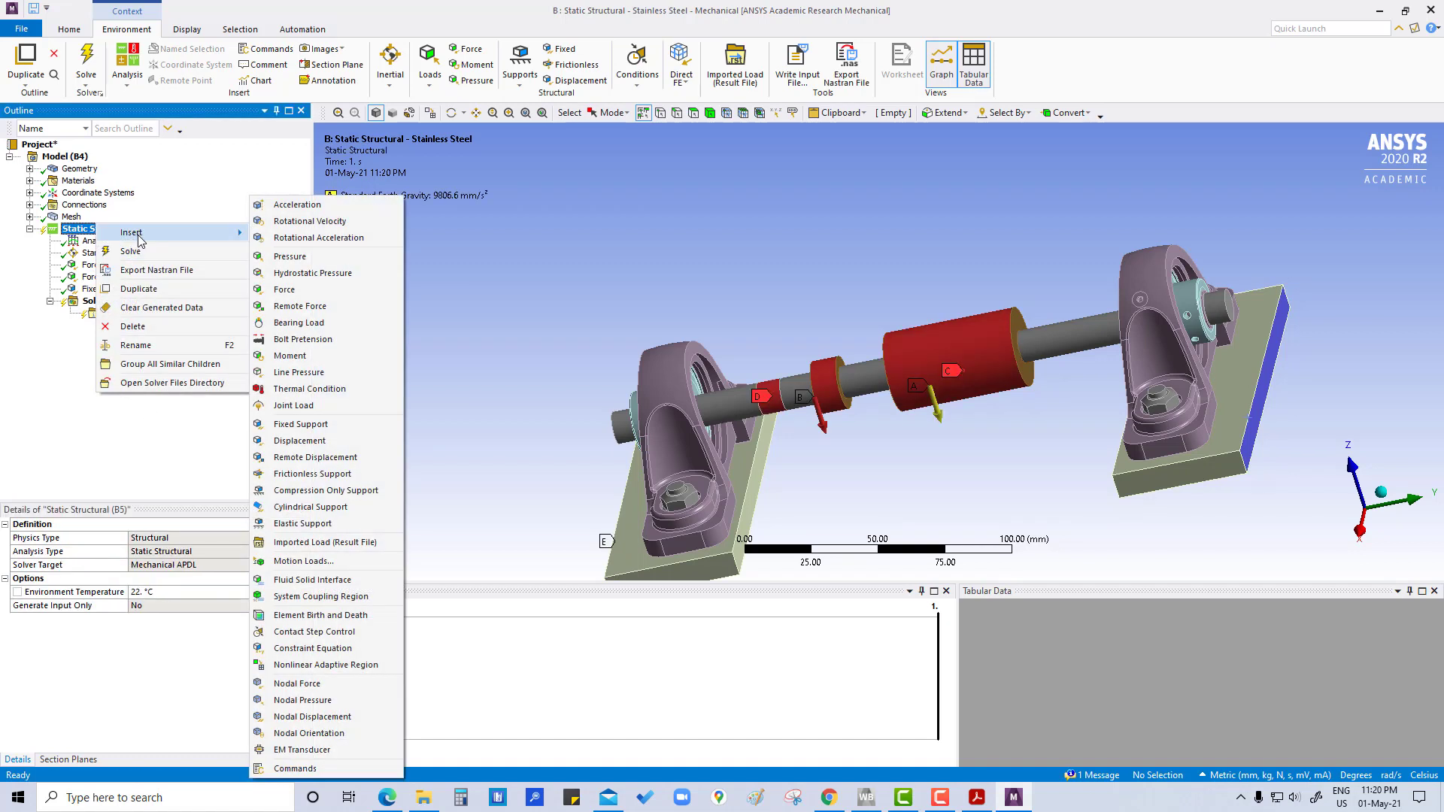
left_click(301, 424)
left_click(756, 479)
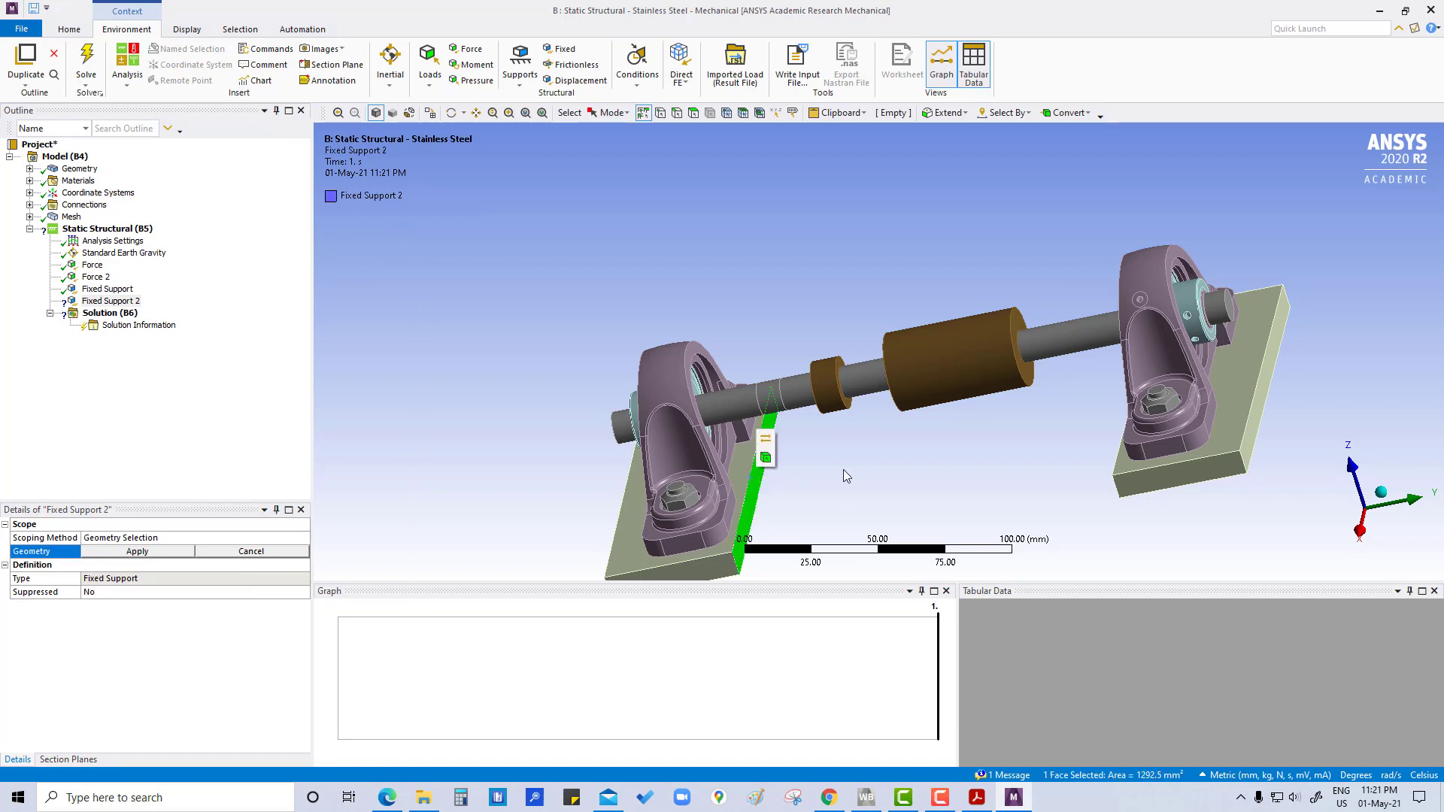
middle_click_drag(842, 470, 1127, 436)
left_click(1116, 449, "ctrl")
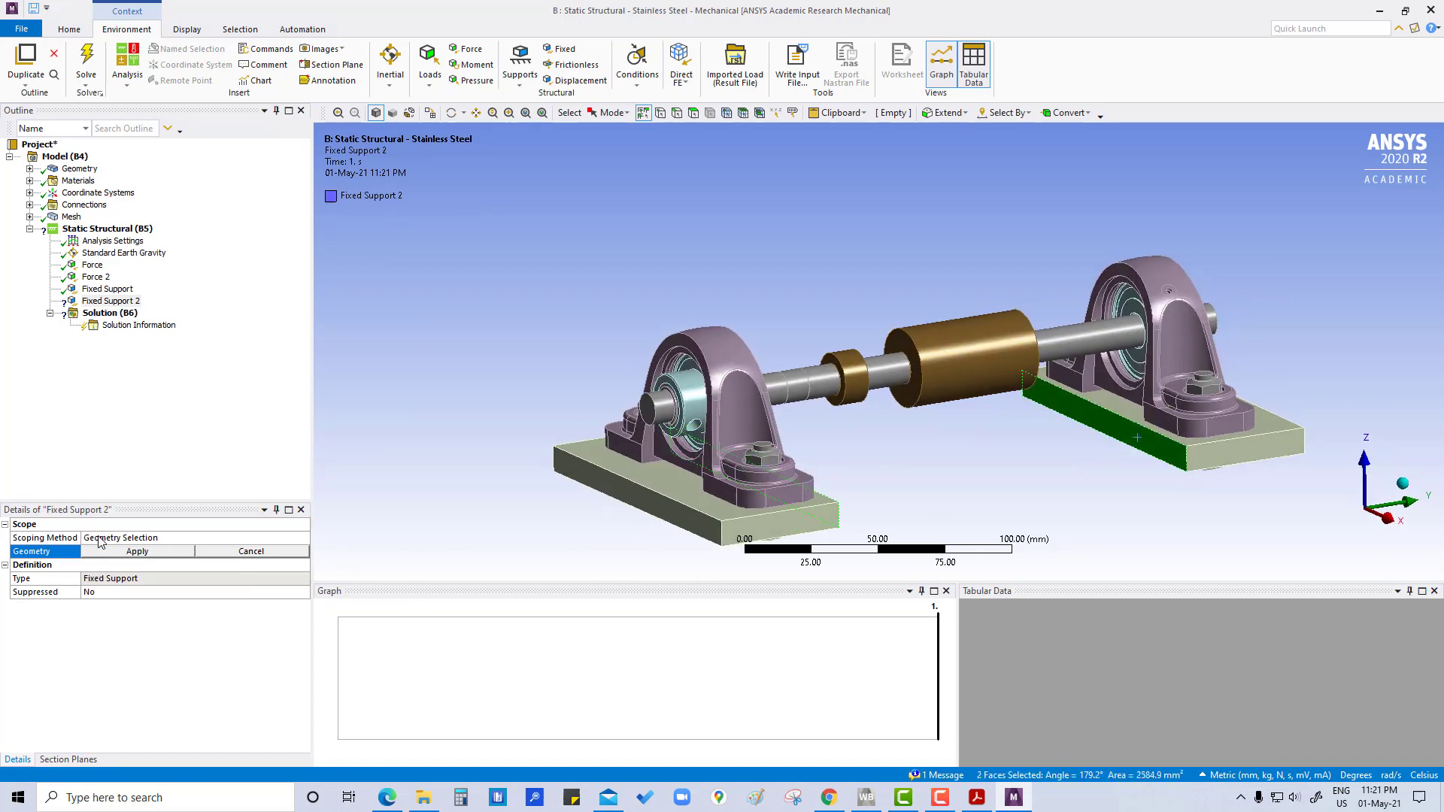
left_click(136, 551)
left_click(192, 402)
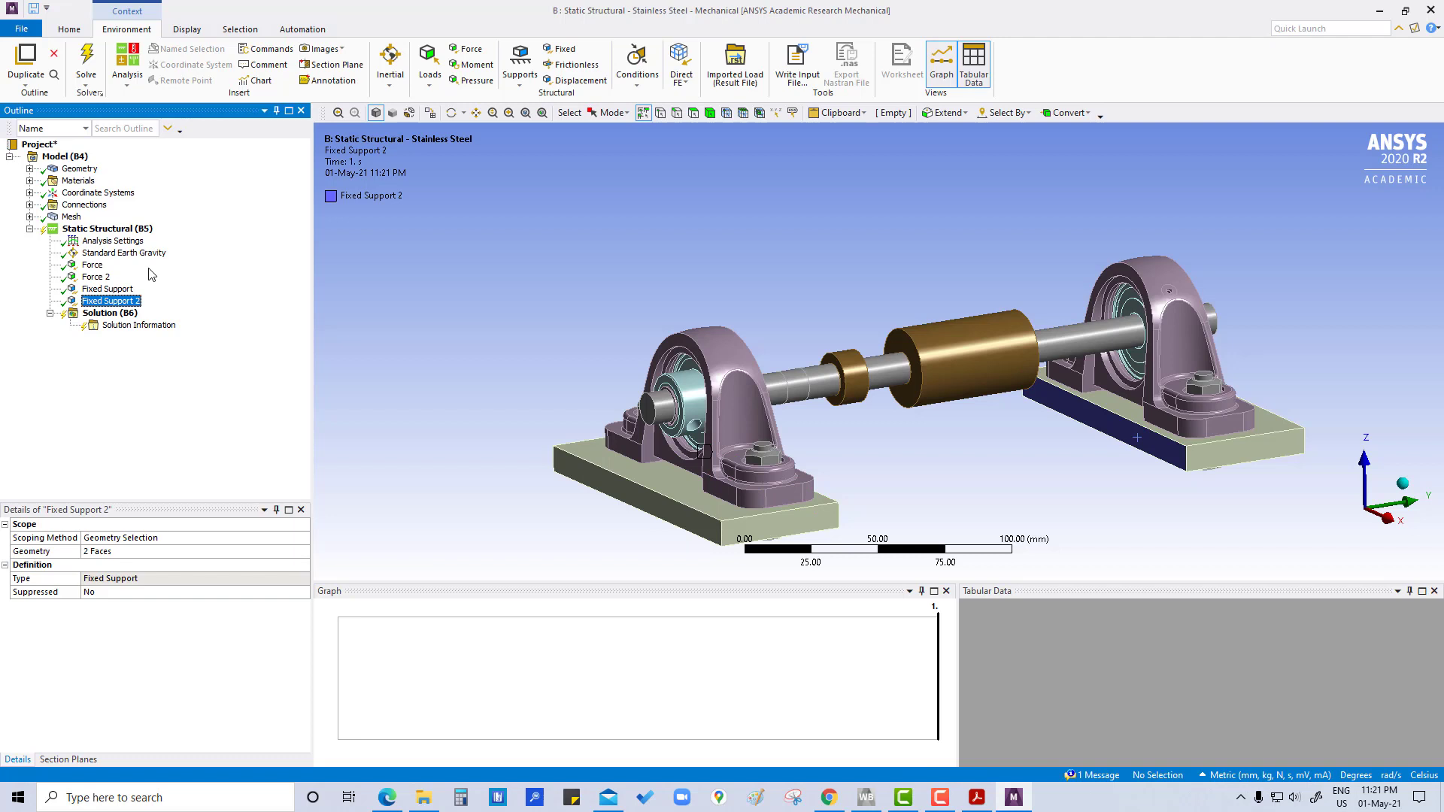
left_click(125, 253)
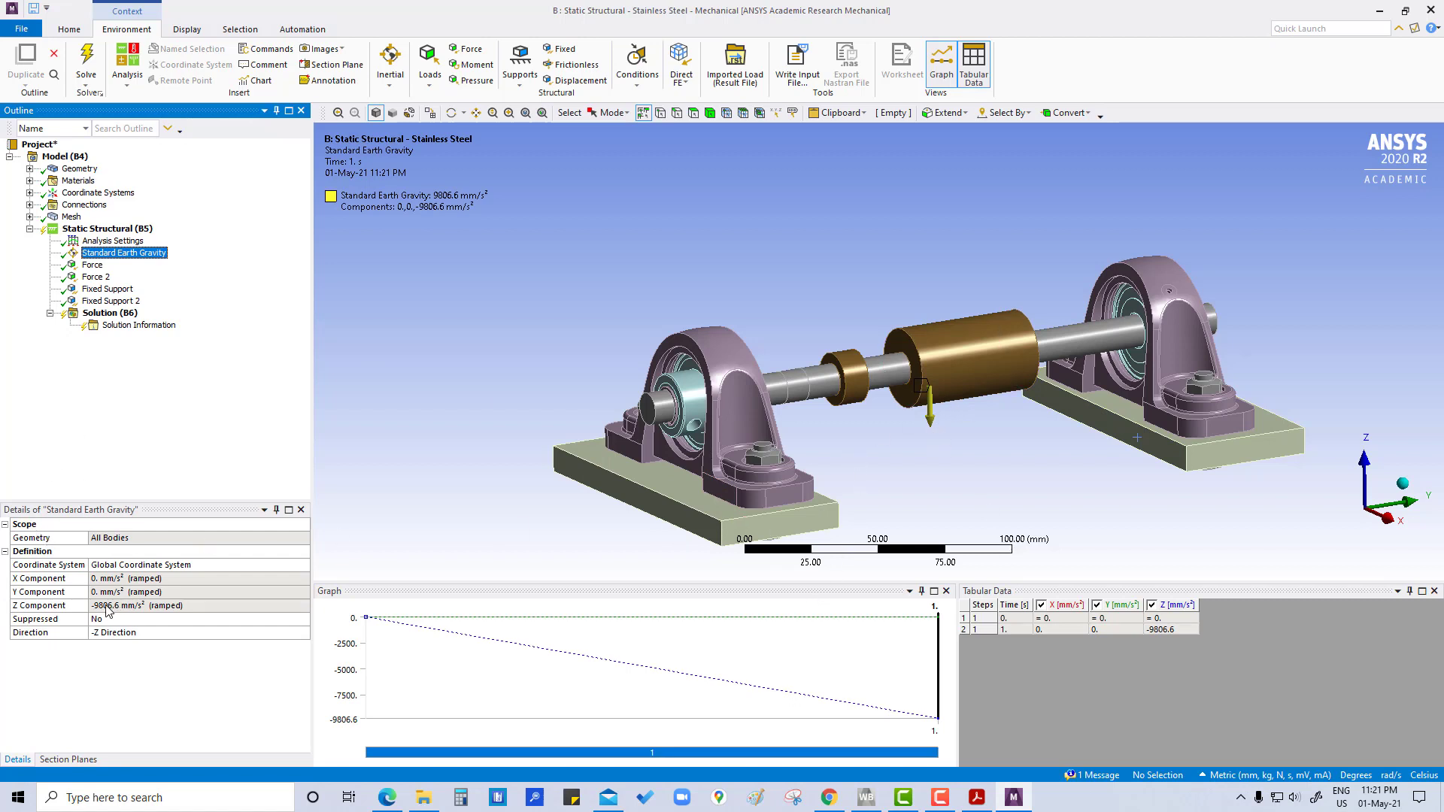
left_click(91, 265)
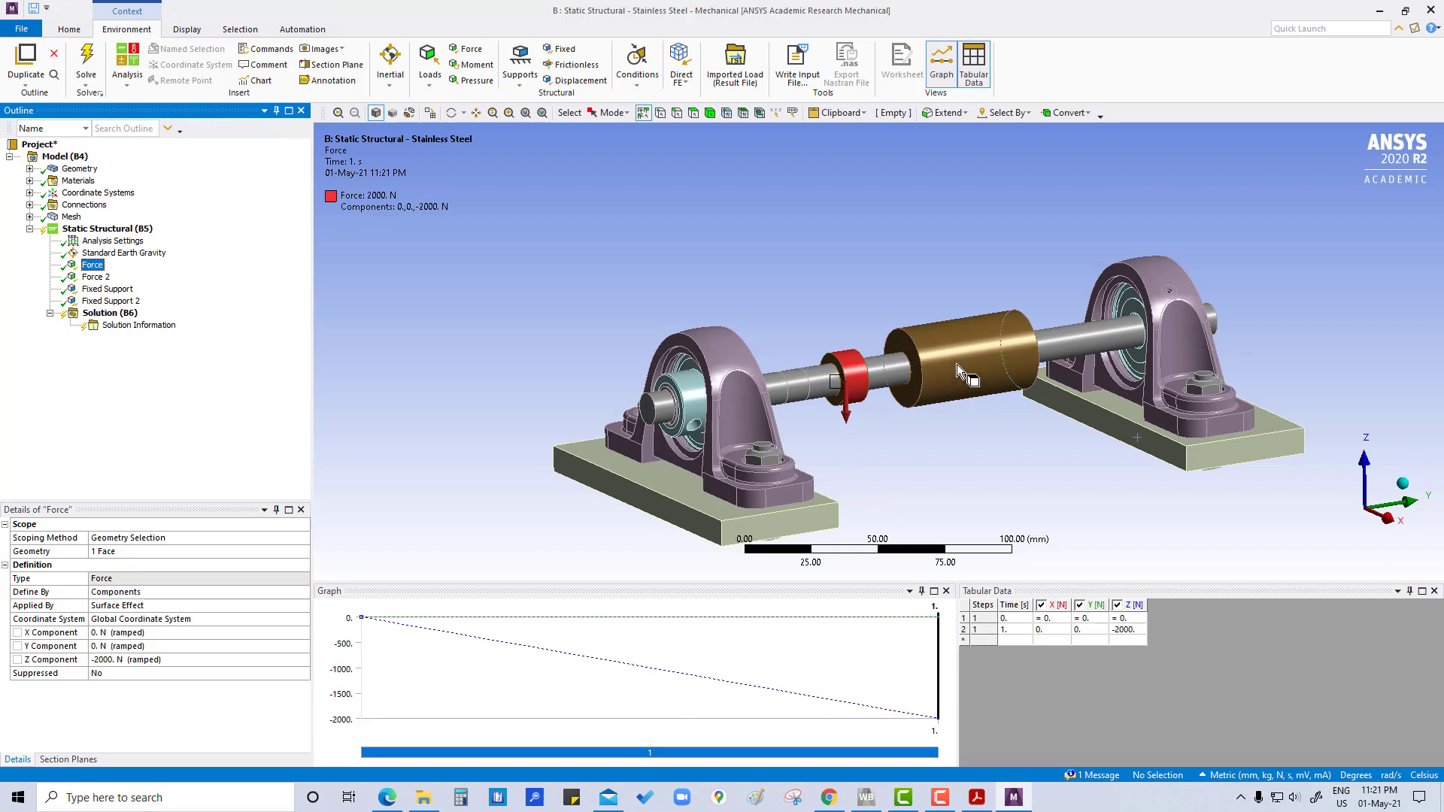
key("Down")
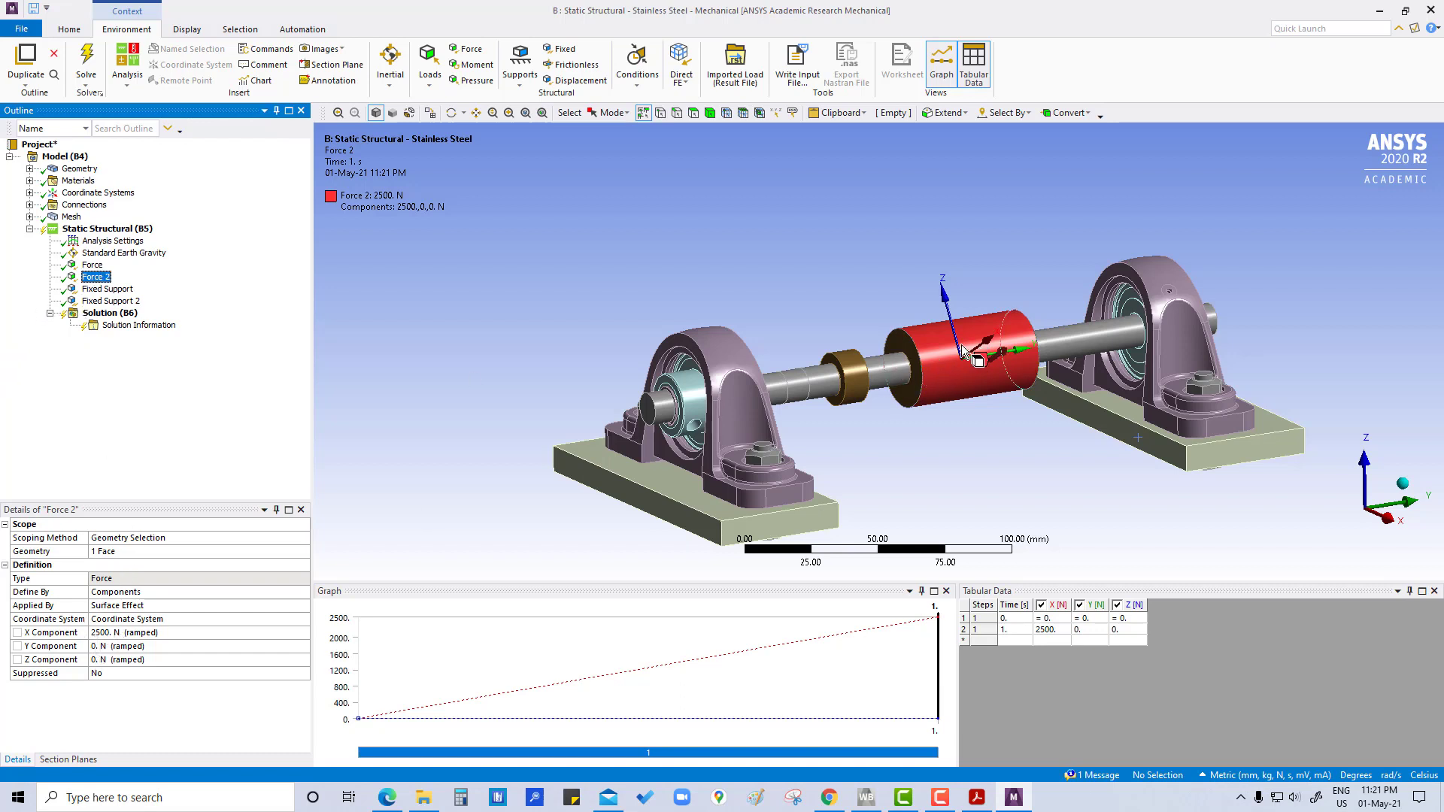
left_click(107, 289)
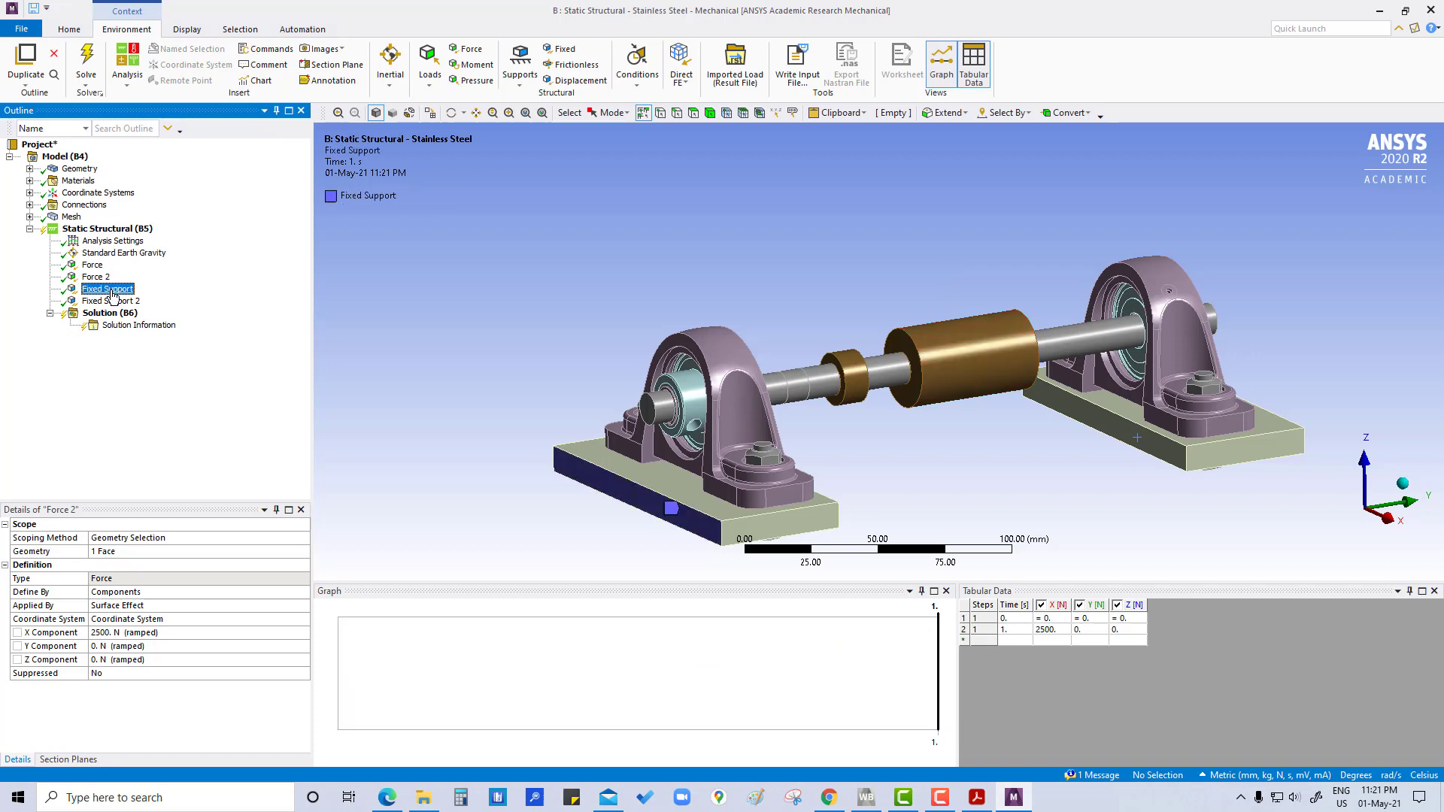
middle_click_drag(1203, 513, 1089, 529)
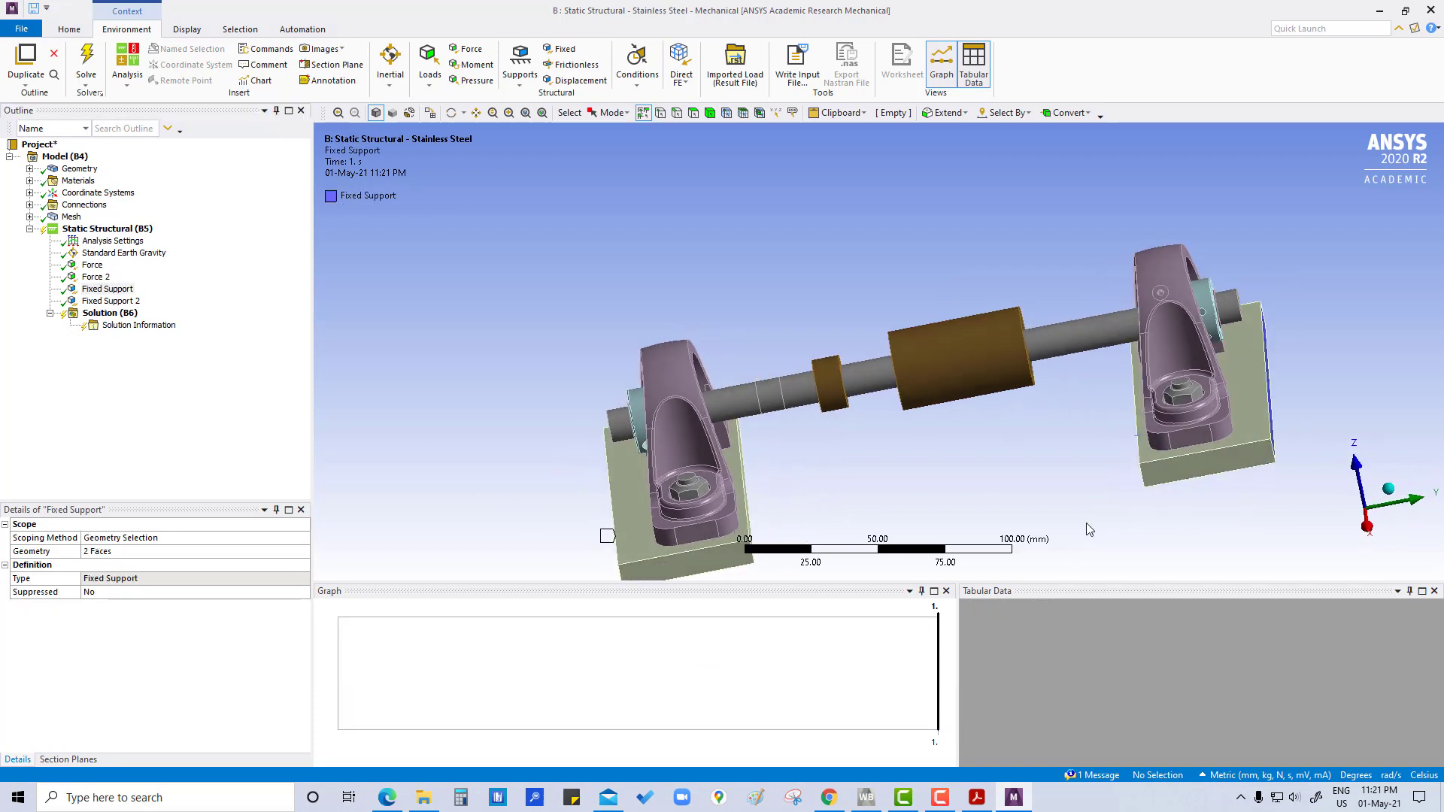
left_click(133, 302)
middle_click_drag(997, 467, 992, 436)
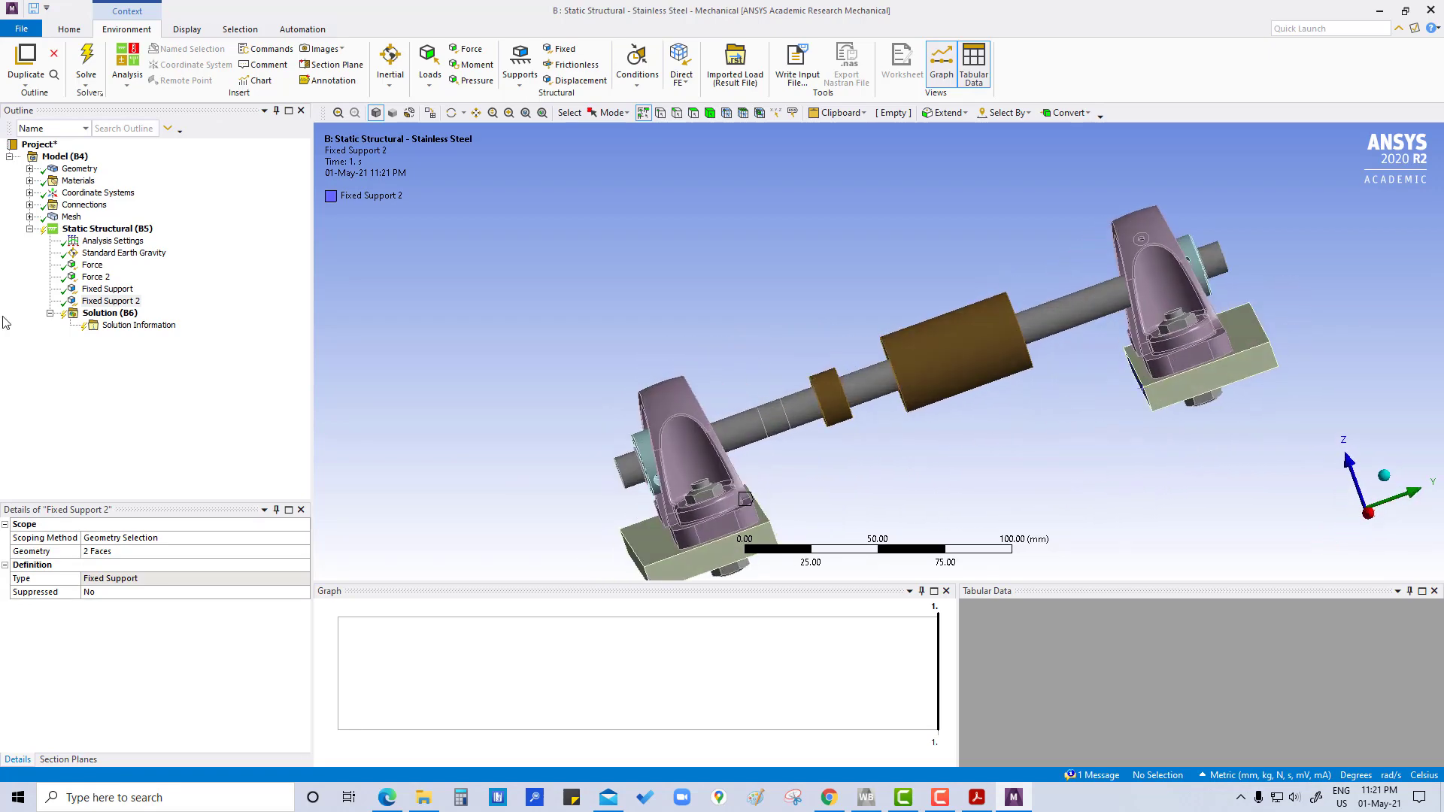